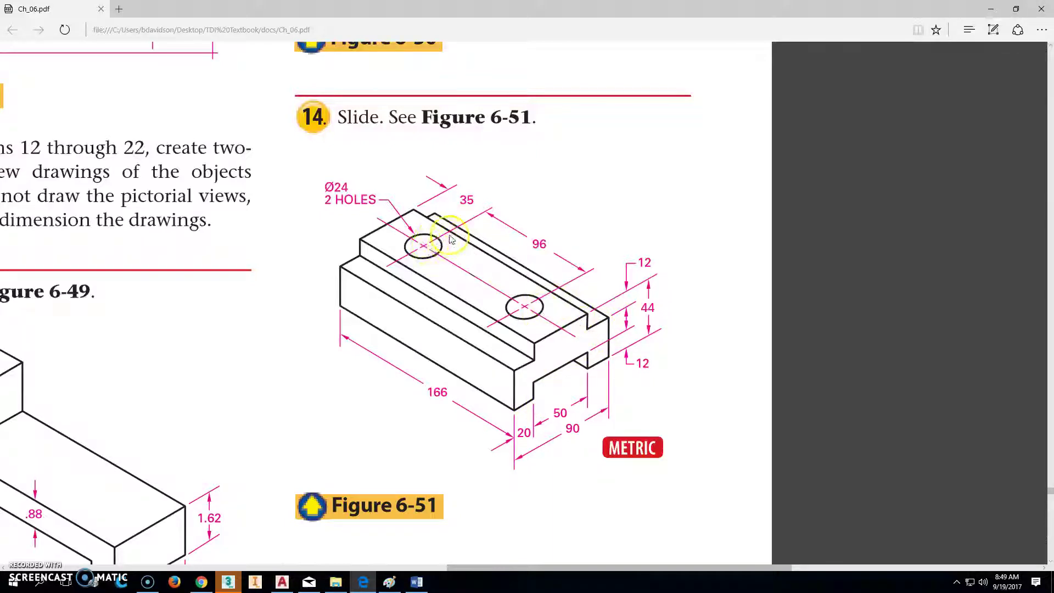
left_click_drag(324, 199, 355, 199)
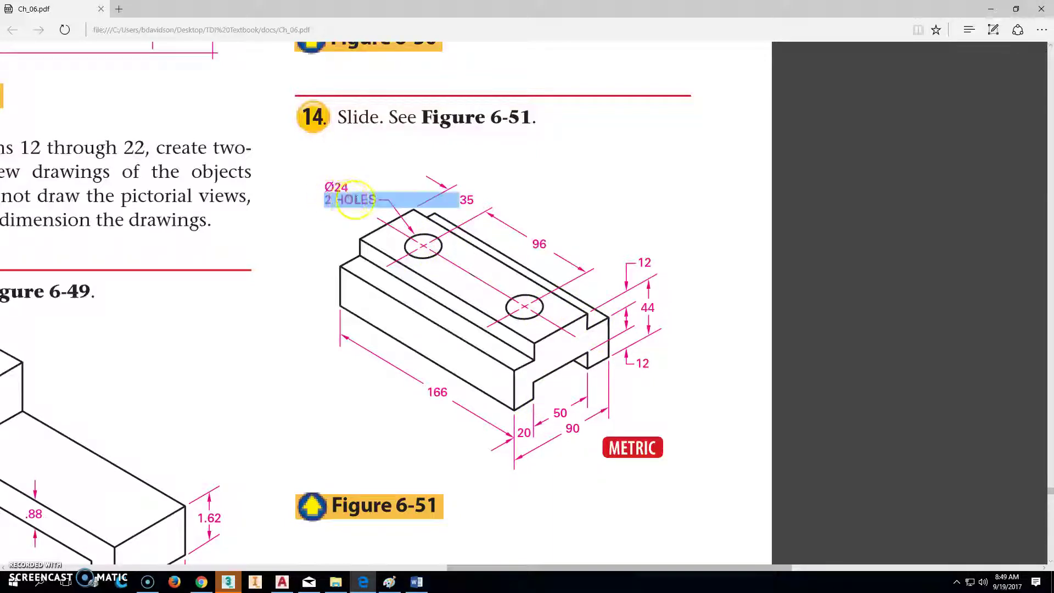
left_click(333, 183)
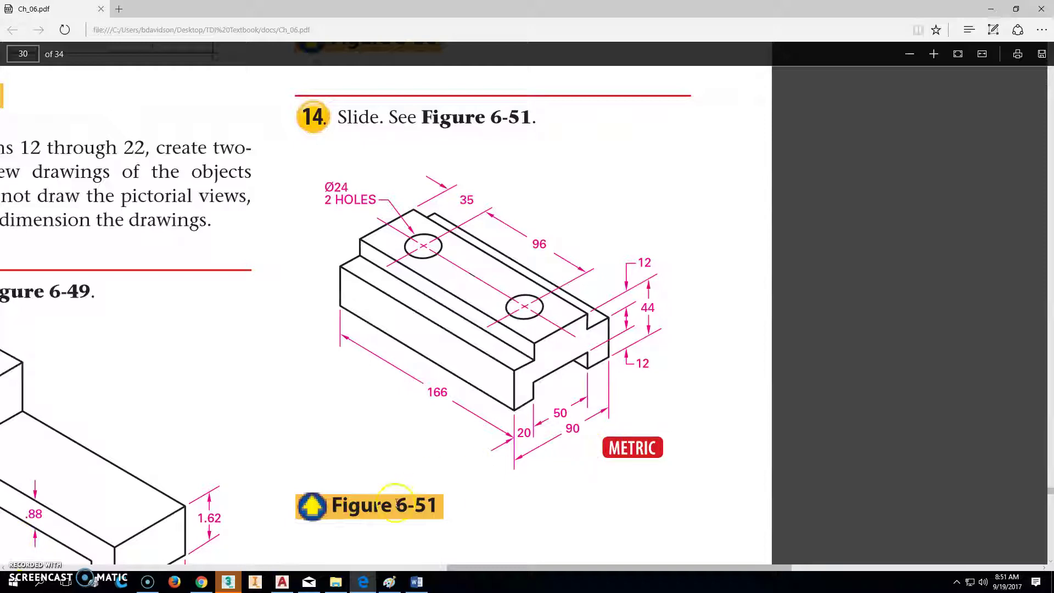
Create a new drawing from acad.dwt and restore the saved UCS named F
left_click(281, 582)
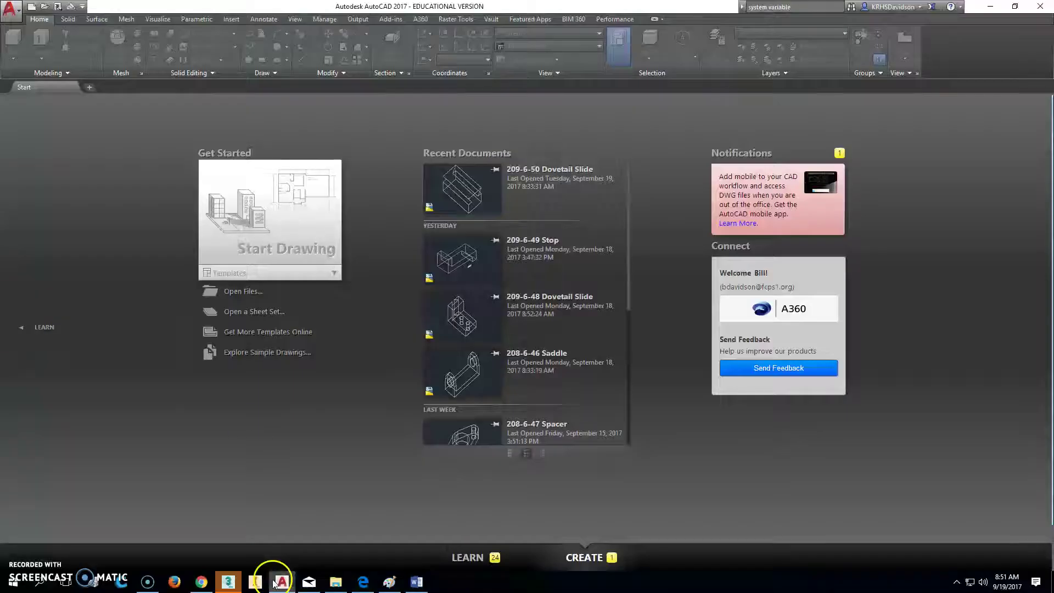
left_click(32, 6)
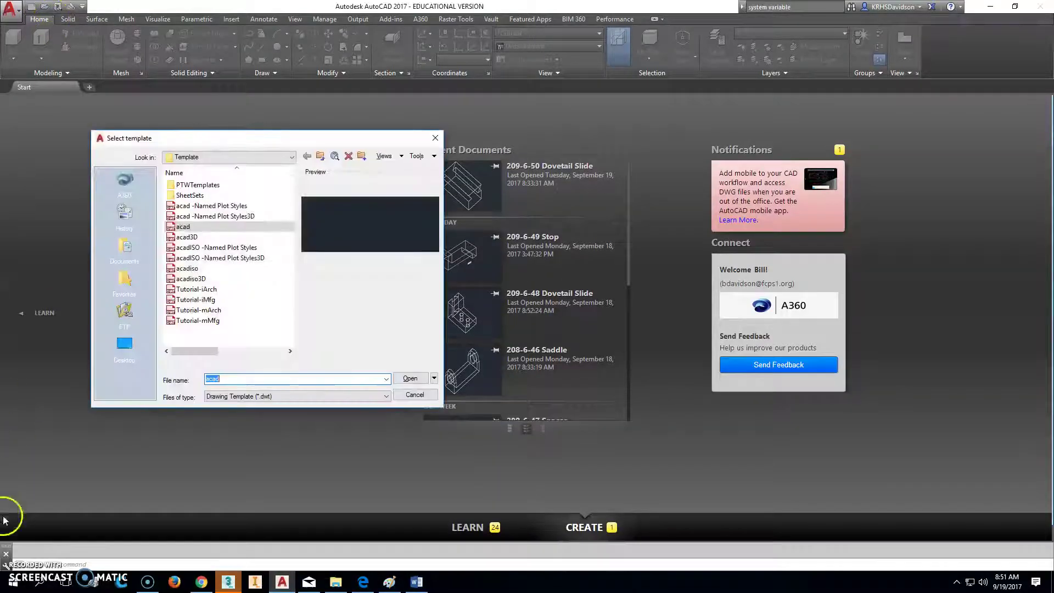
left_click(411, 379)
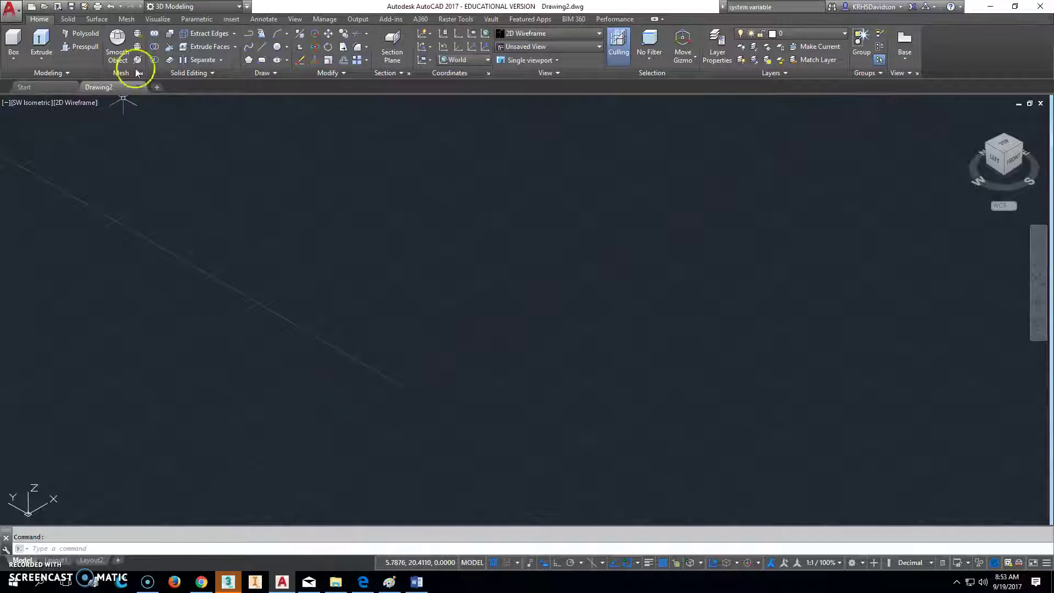
left_click(1013, 206)
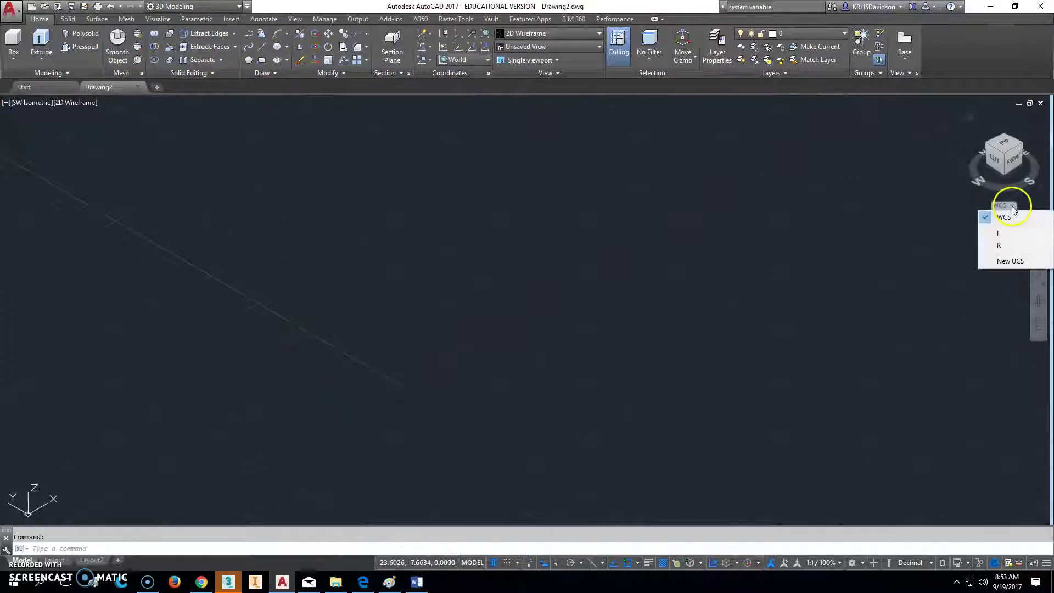
left_click(1004, 233)
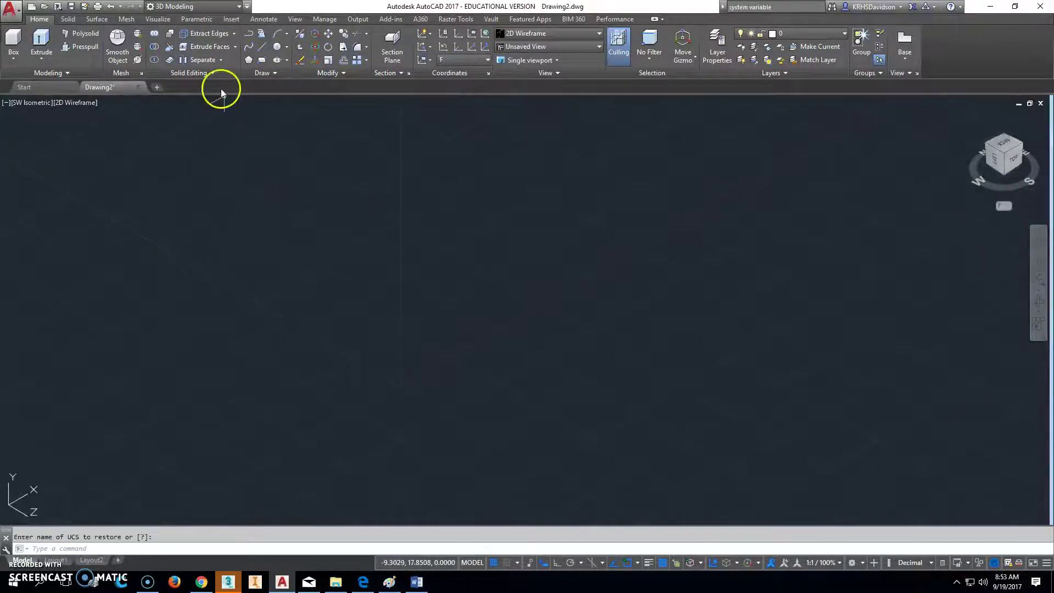
With Ortho on, draw the stepped base lines 20, 12, 50, 12 and 20 units long
left_click(262, 45)
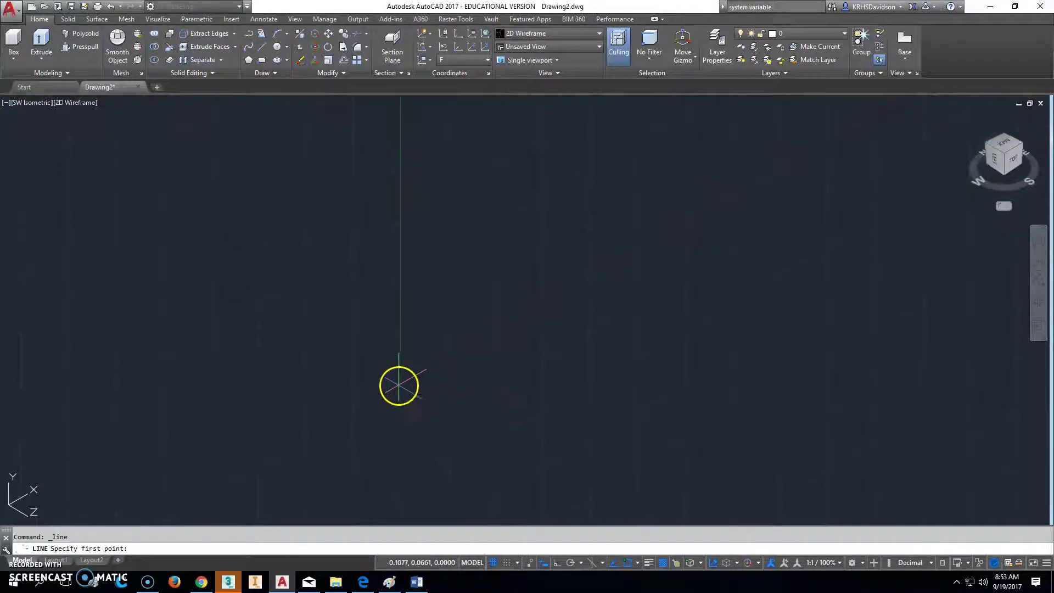
left_click(399, 386)
key("F8")
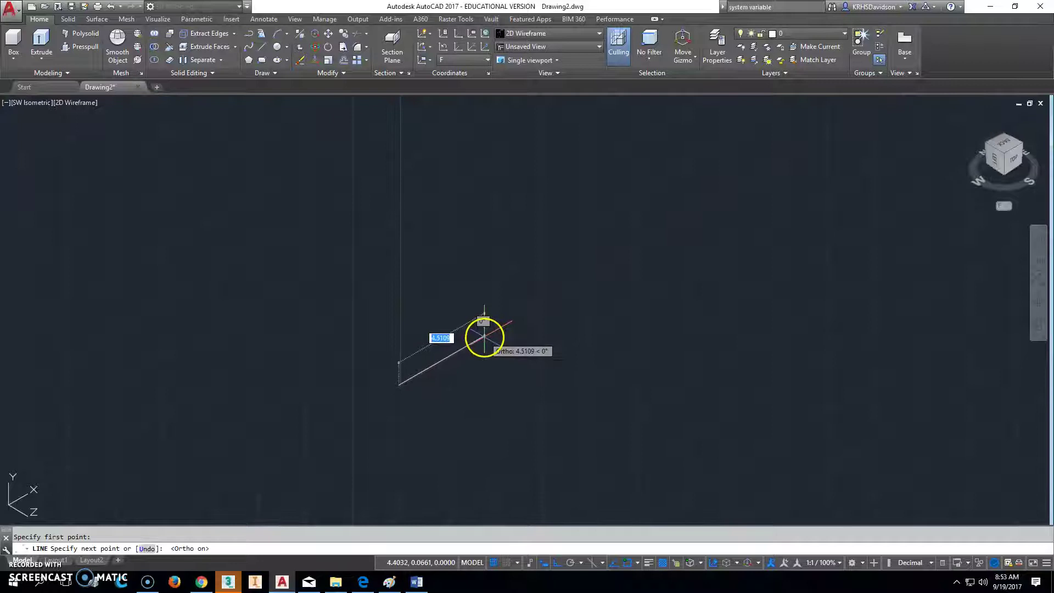
type("20")
key("Return")
scroll(549, 337, "down", 2)
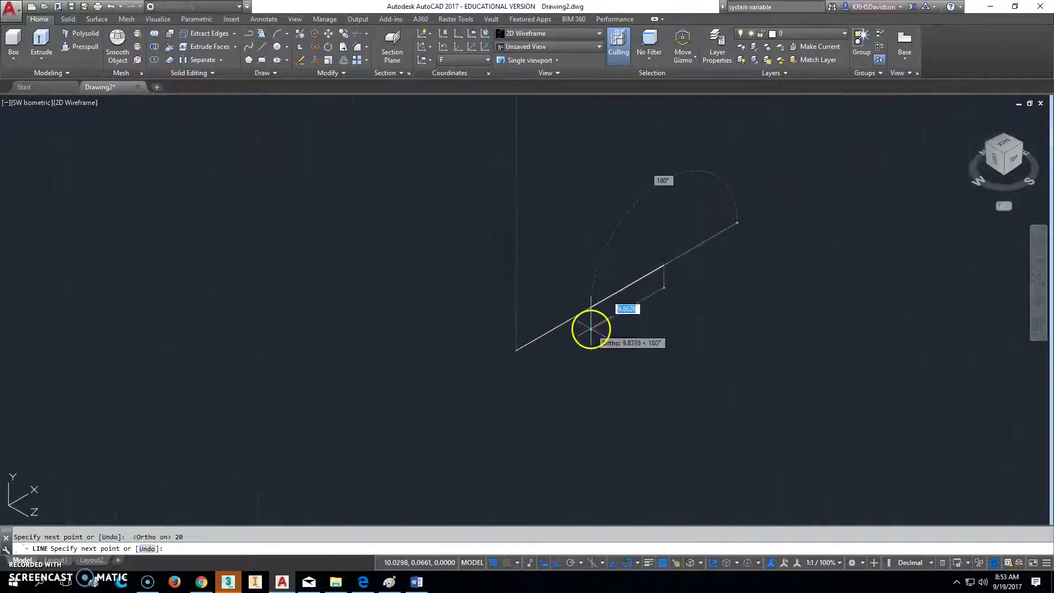
mouse_move(588, 325)
middle_mouse_down()
mouse_move(610, 360)
mouse_move(488, 353)
middle_mouse_up()
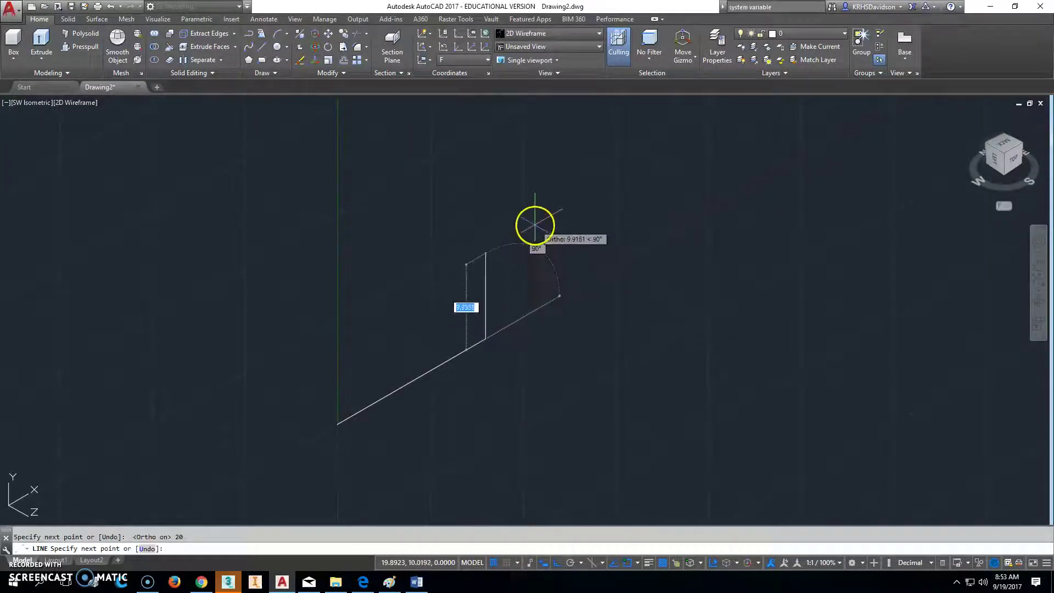
type("12")
key("Return")
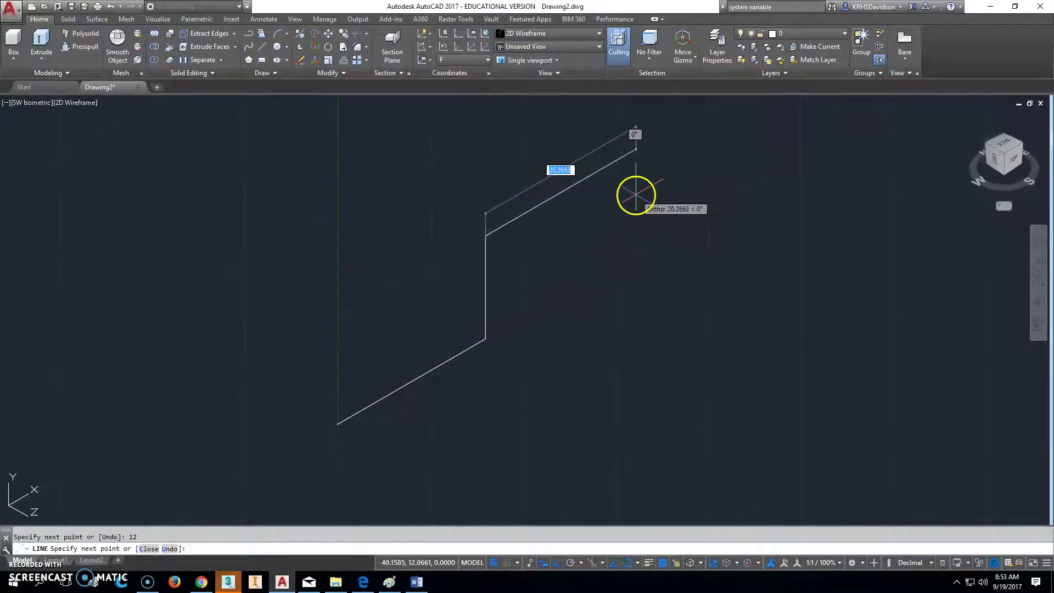
type("50")
key("Return")
type("12")
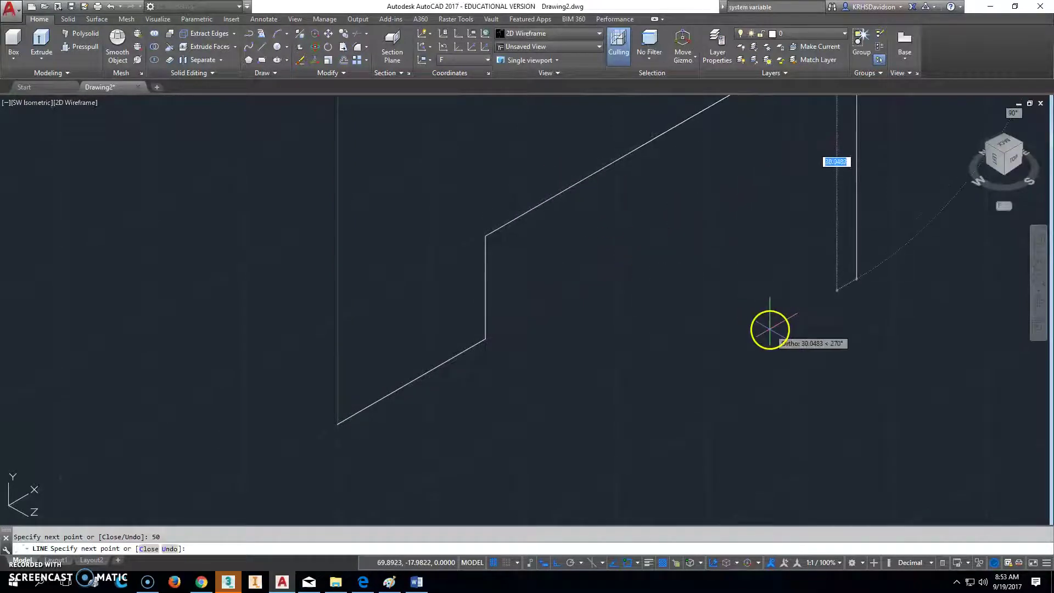
key("Return")
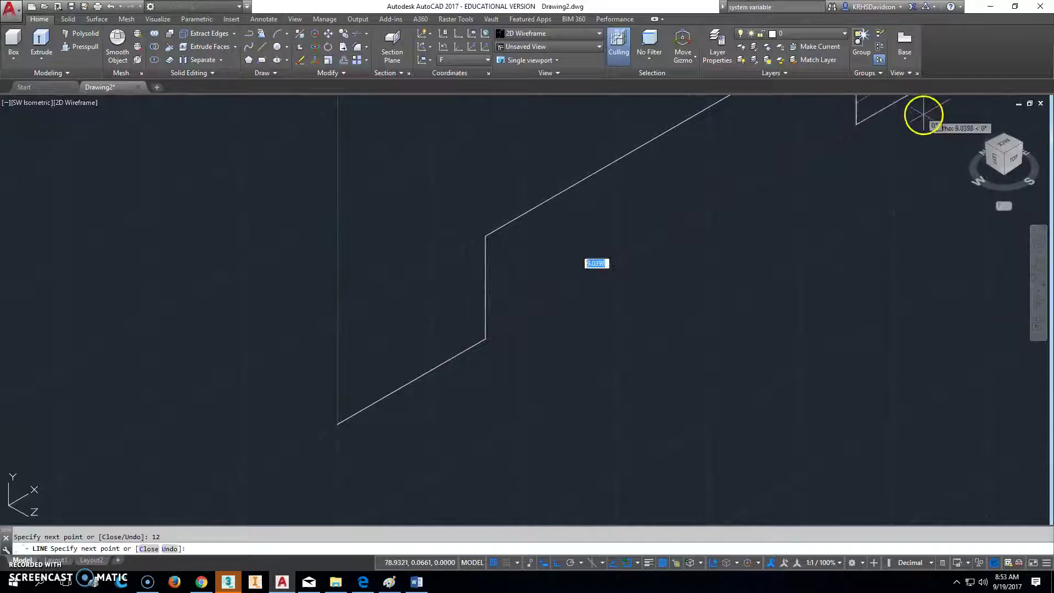
middle_click_drag(923, 113, 691, 326)
type("20")
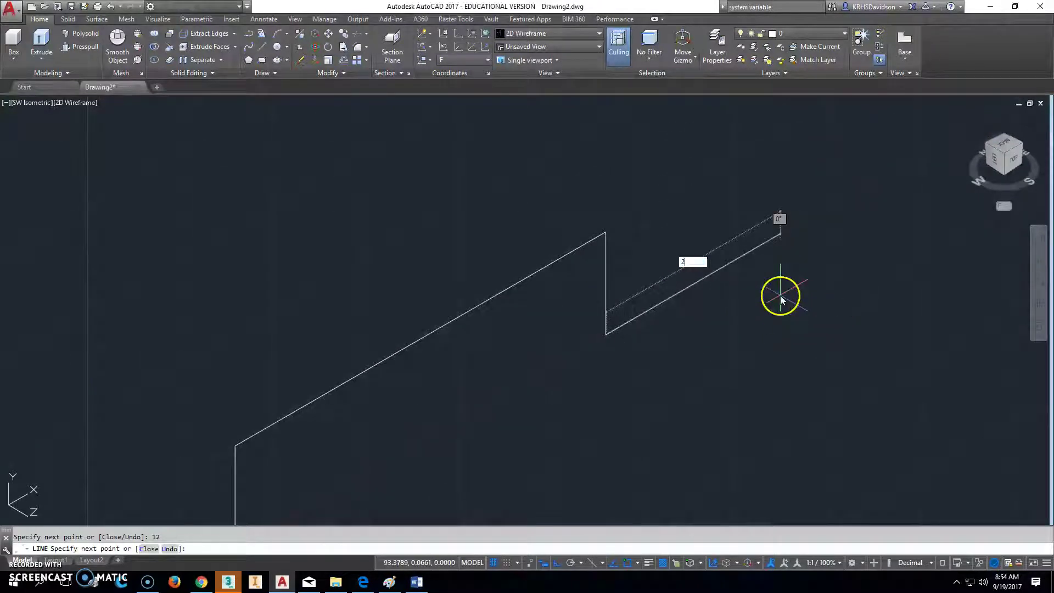
key("Return")
key("Escape")
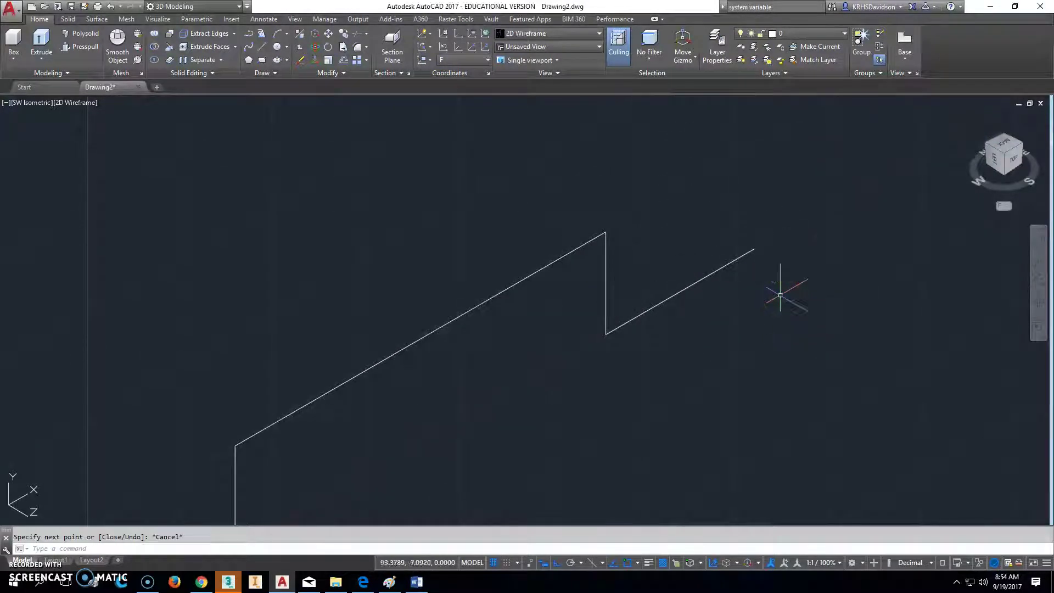
Draw the 44-unit vertical and 90-unit top edges, closing back to the start point
scroll(557, 362, "down", 3)
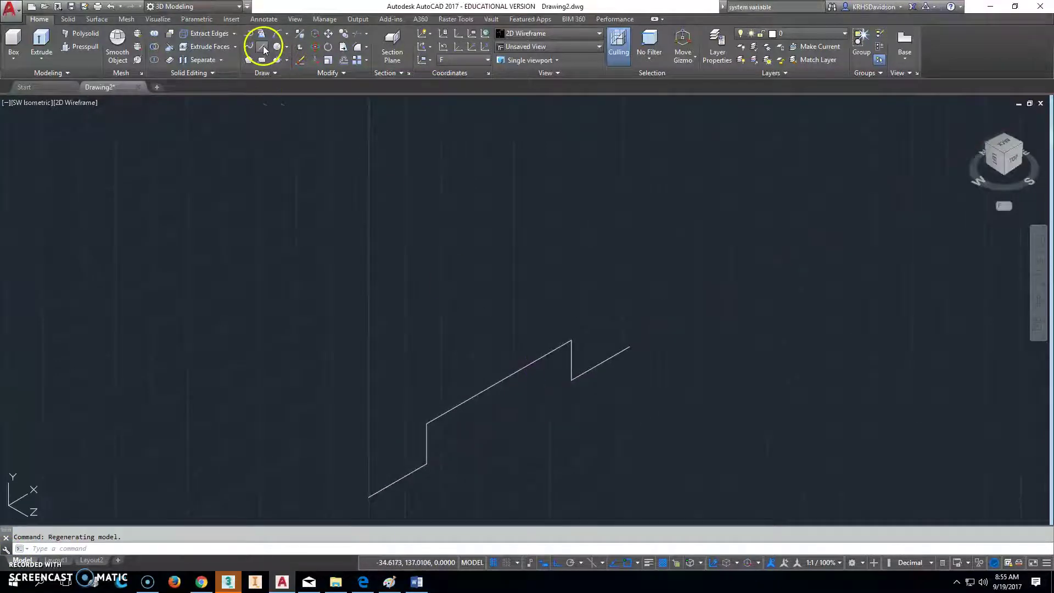
left_click(263, 48)
left_click(630, 347)
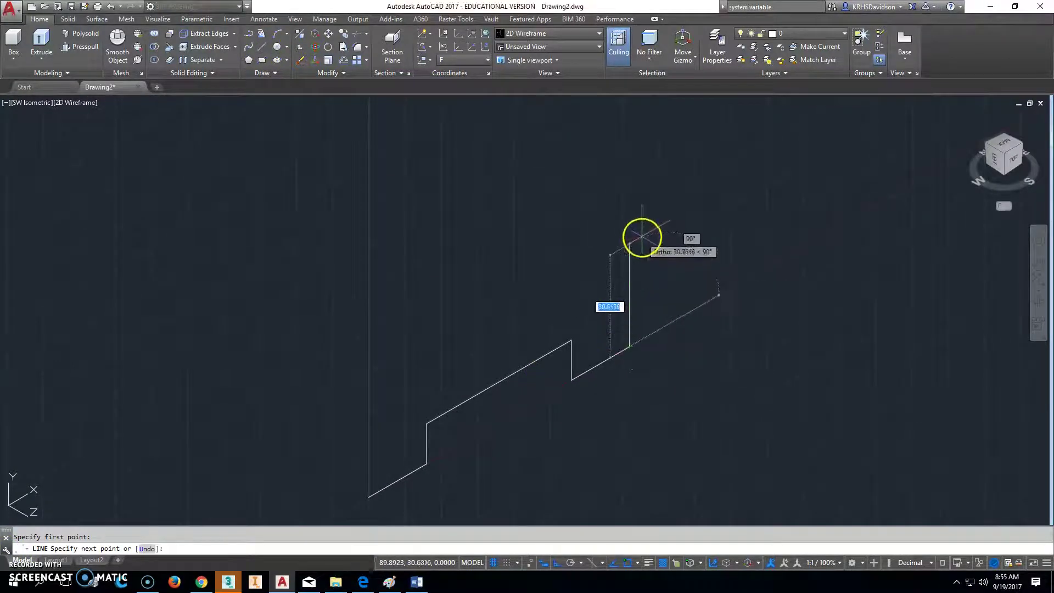
type("44")
key("Return")
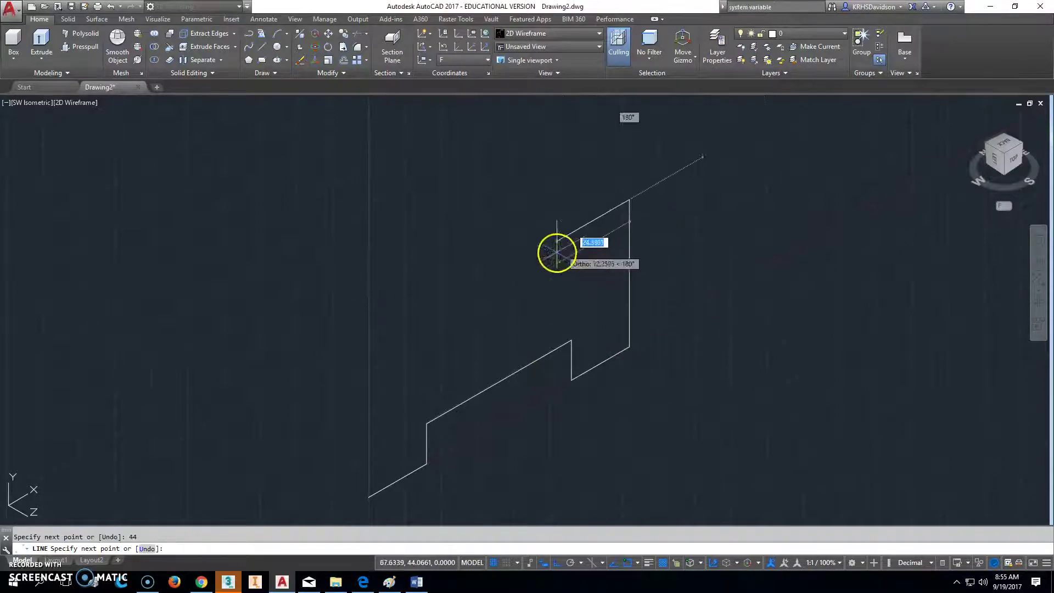
type("90")
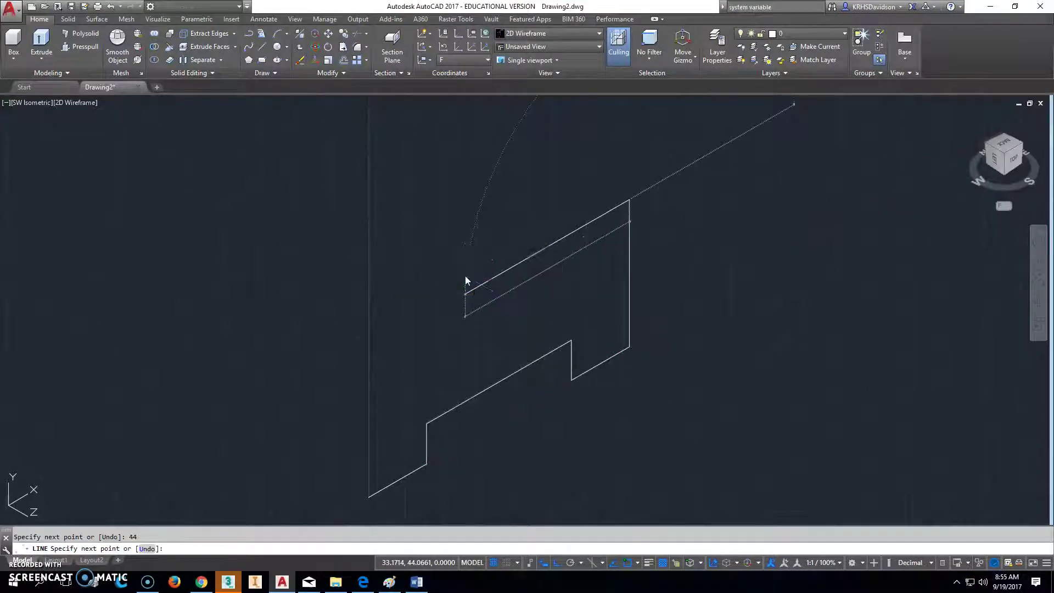
key("Return")
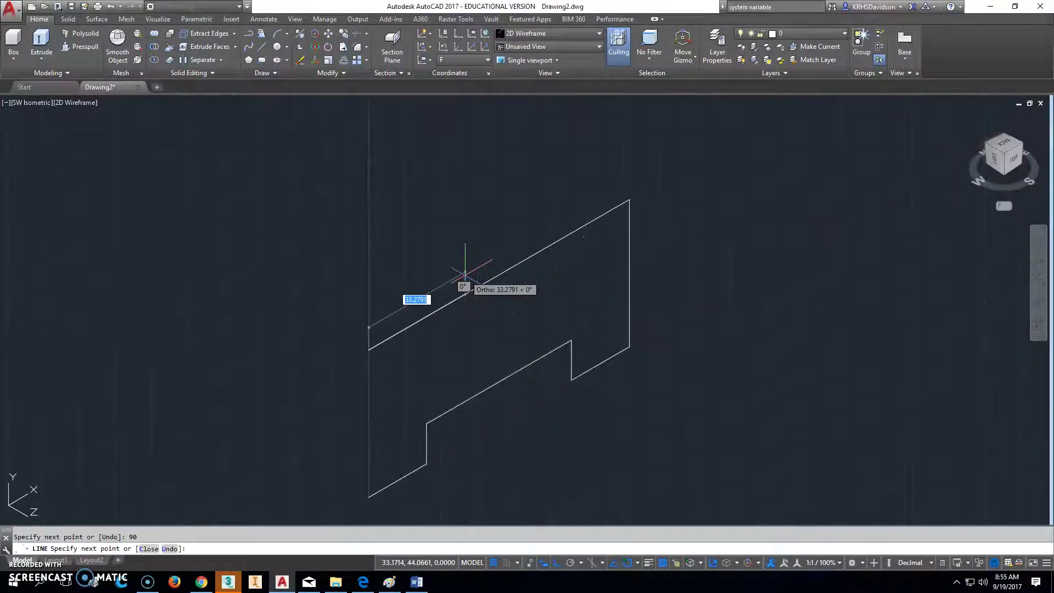
left_click(376, 491)
key("Escape")
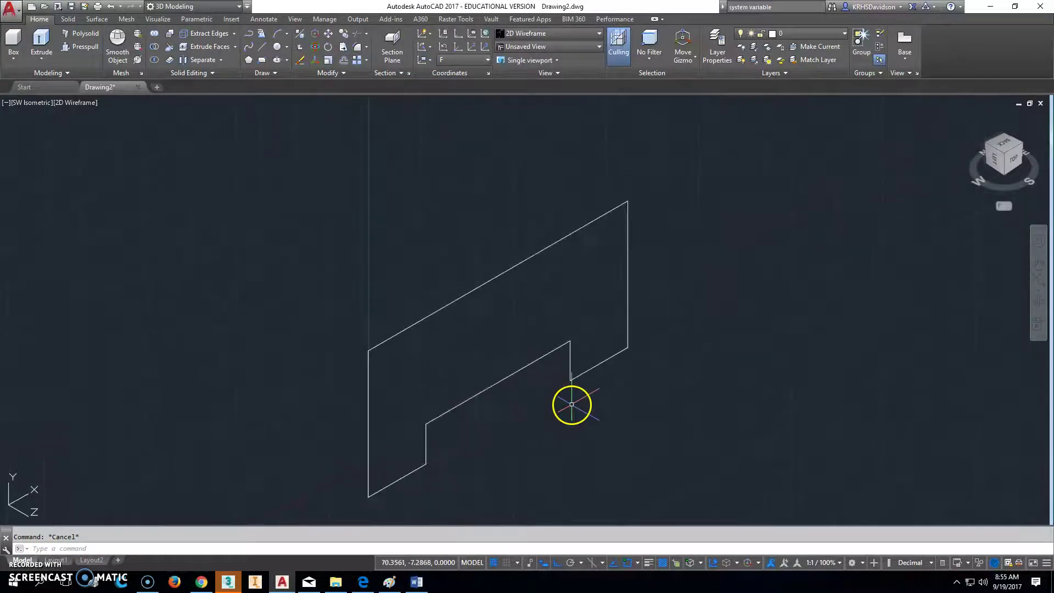
middle_click_drag(570, 405, 600, 417)
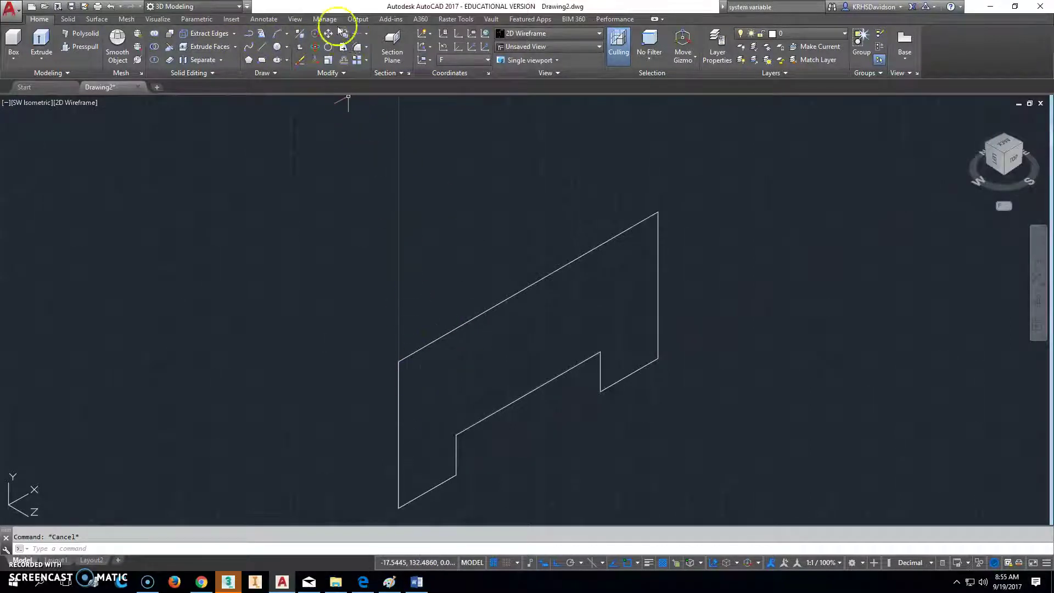
left_click(79, 46)
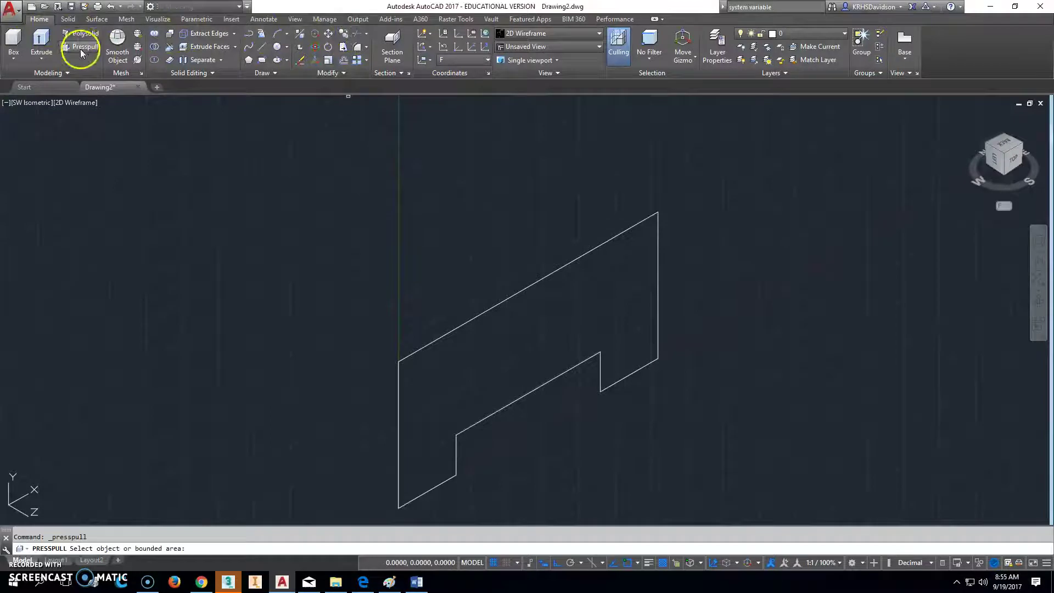
left_click(447, 360)
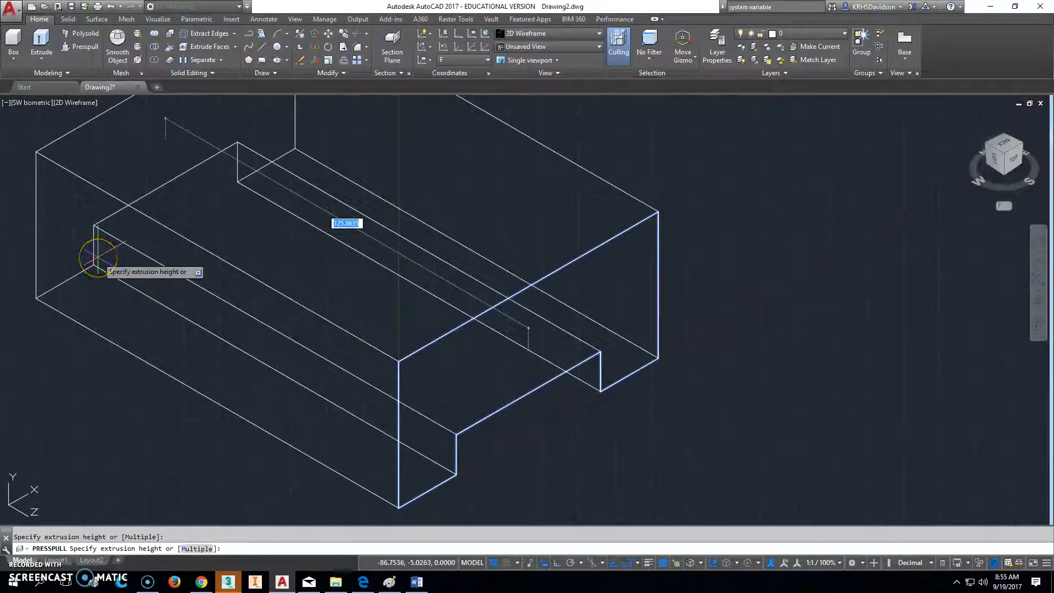
key("Escape")
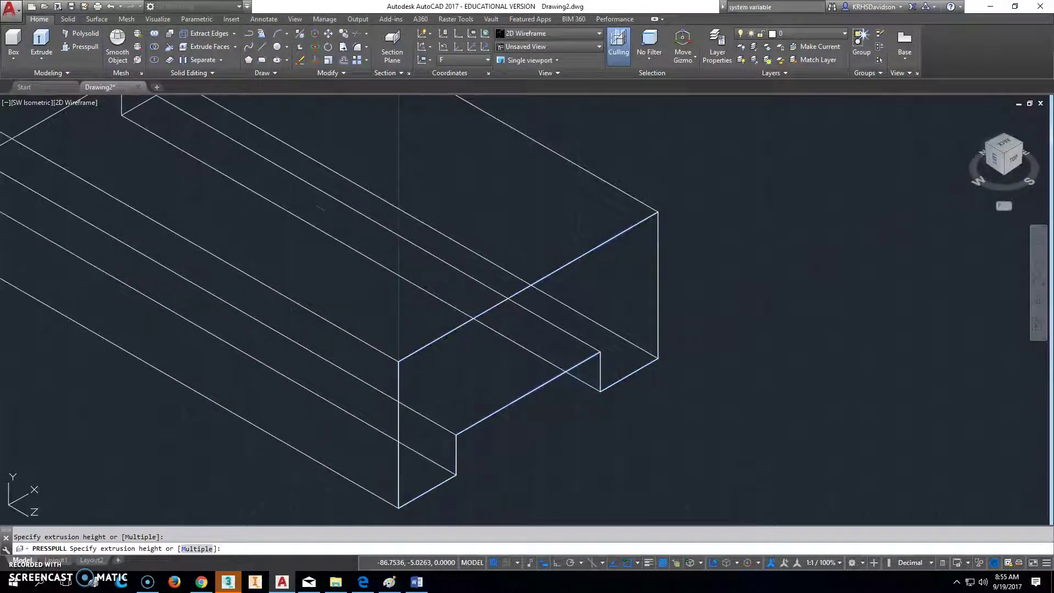
scroll(507, 332, "down", 2)
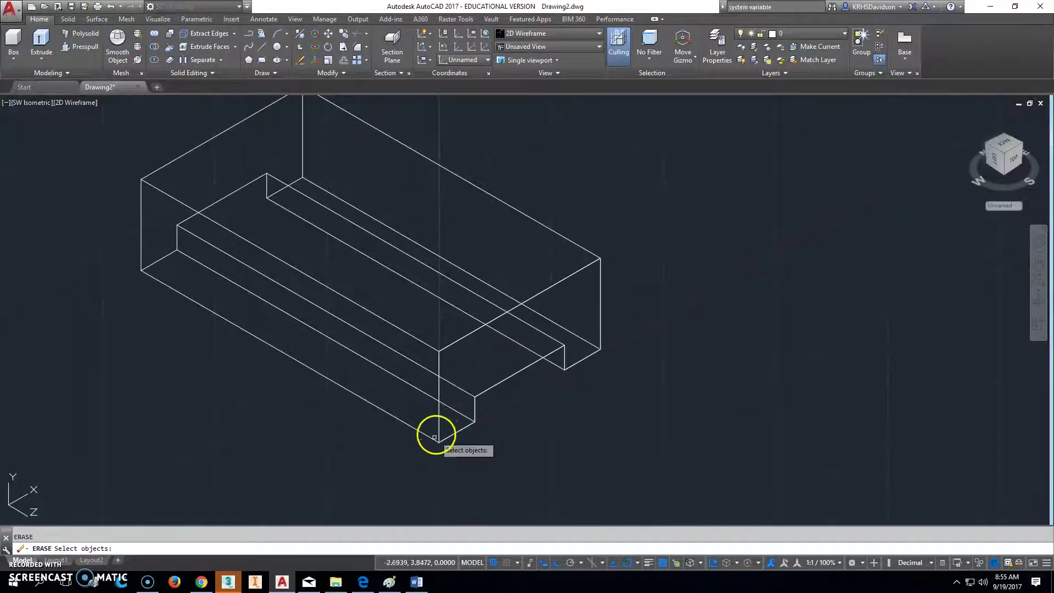
left_click(398, 467)
left_click(698, 217)
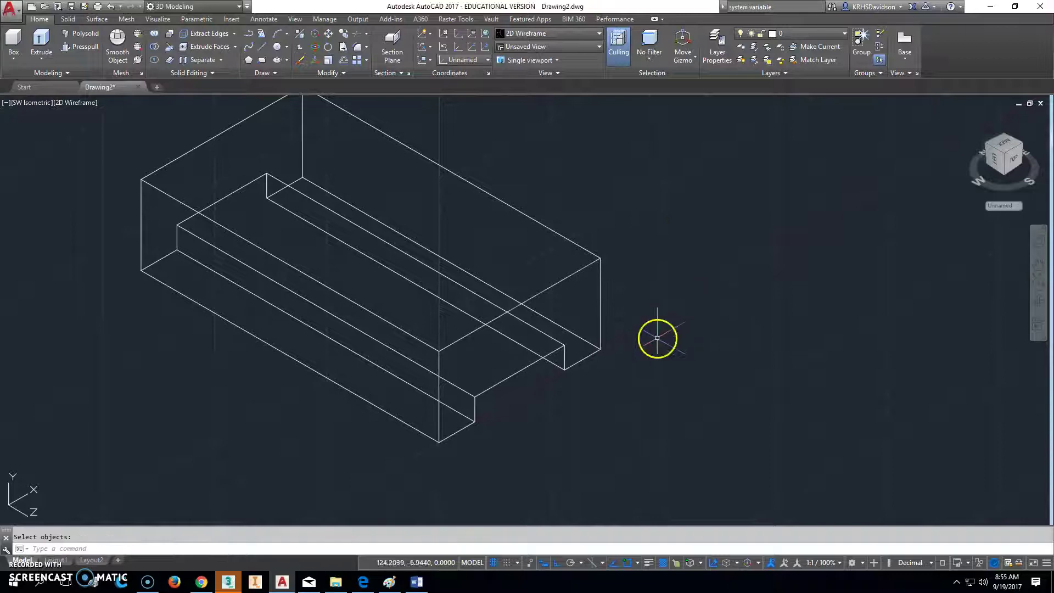
After checking Figure 6-51, draw a closed polyline slot profile with sides 12, 20 and 12
left_click(364, 582)
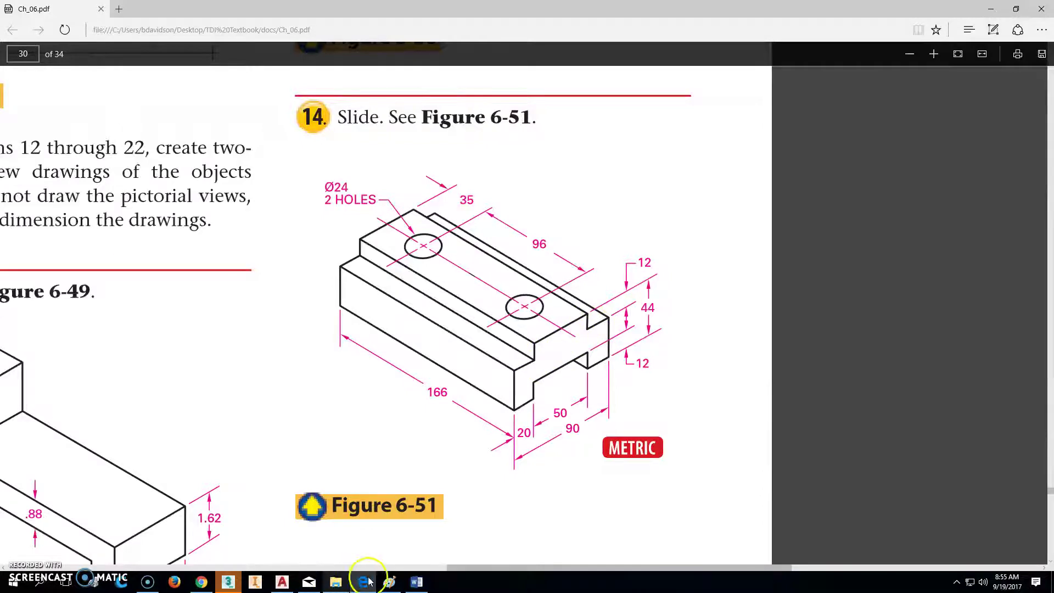
left_click(272, 574)
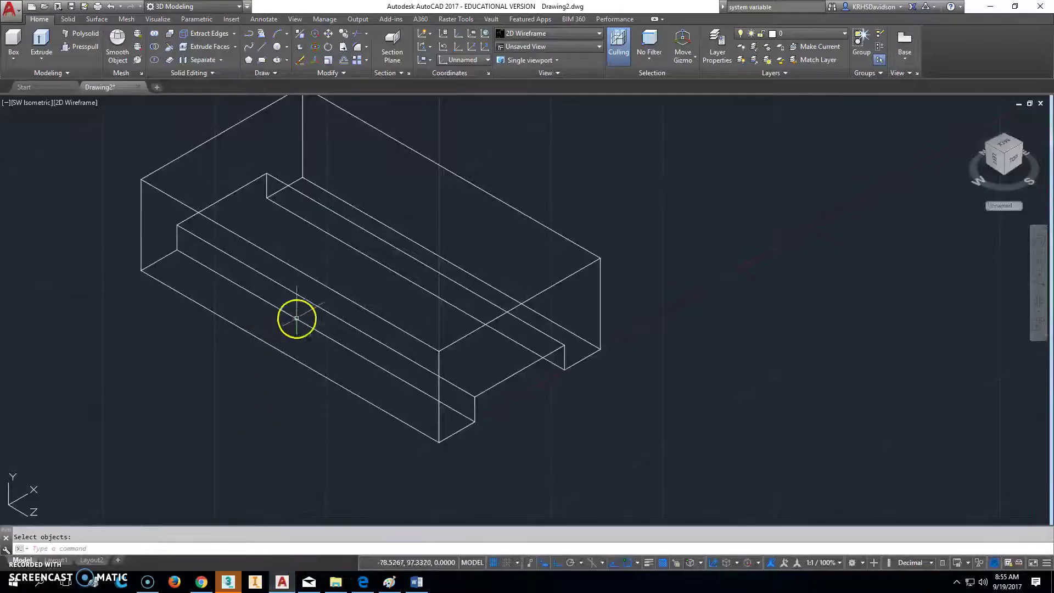
left_click(258, 53)
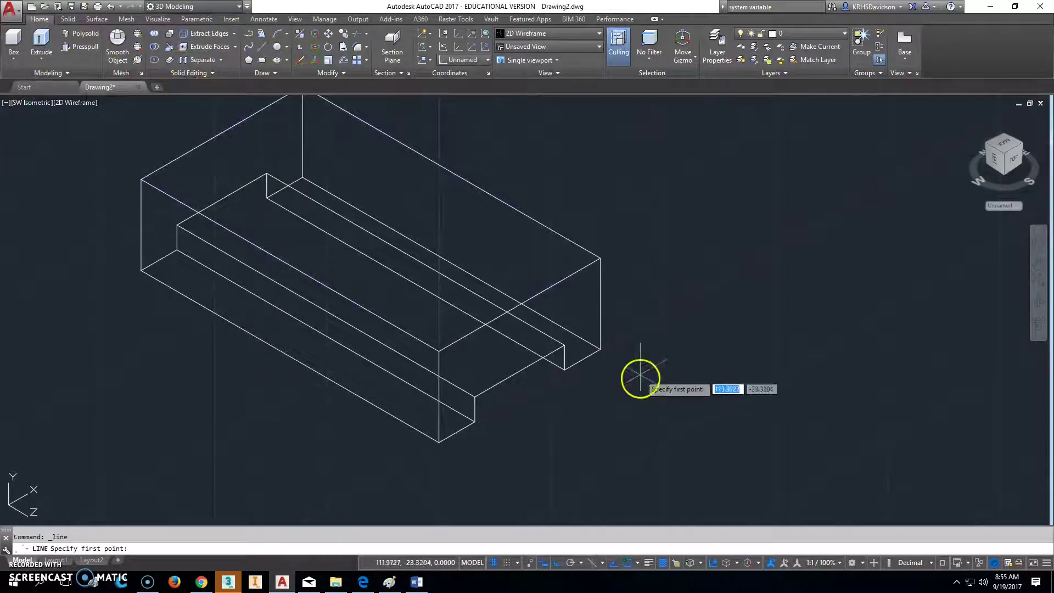
left_click(251, 33)
left_click(707, 330)
type("12")
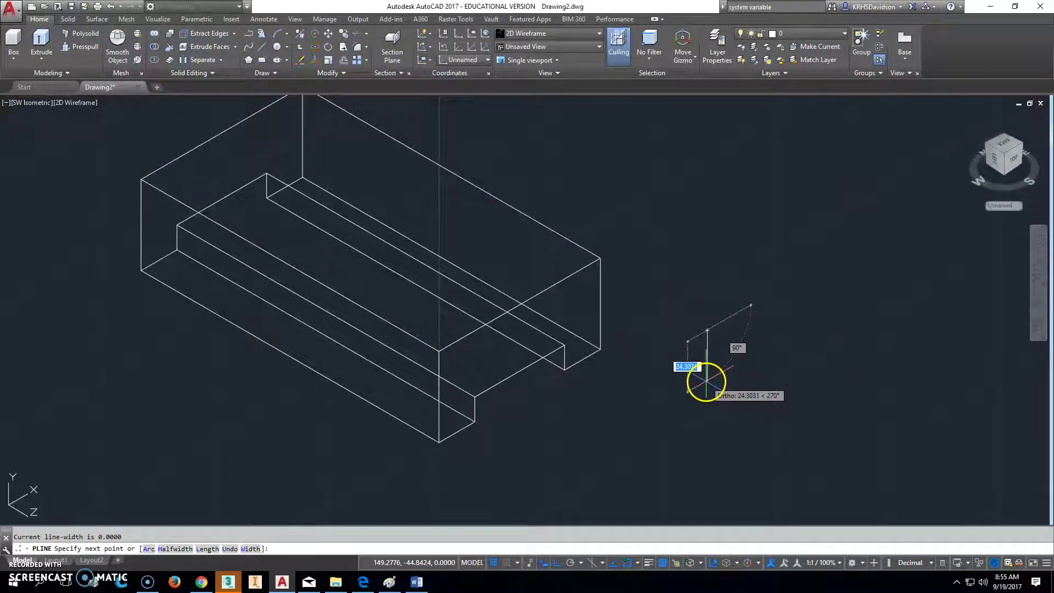
key("Return")
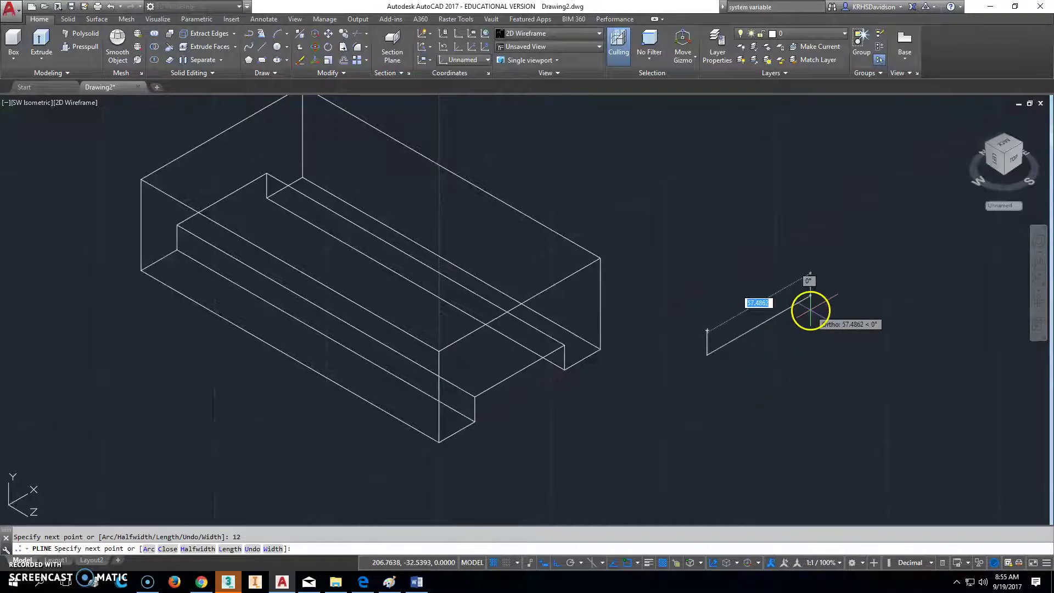
type("20")
key("Return")
type("1")
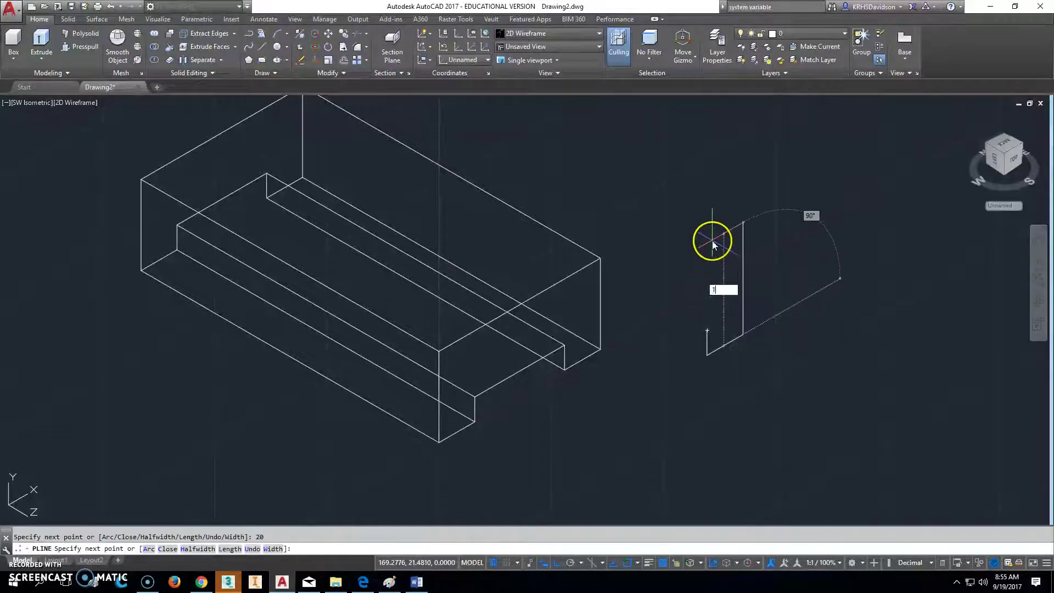
type("2")
key("Return")
type("c")
key("Return")
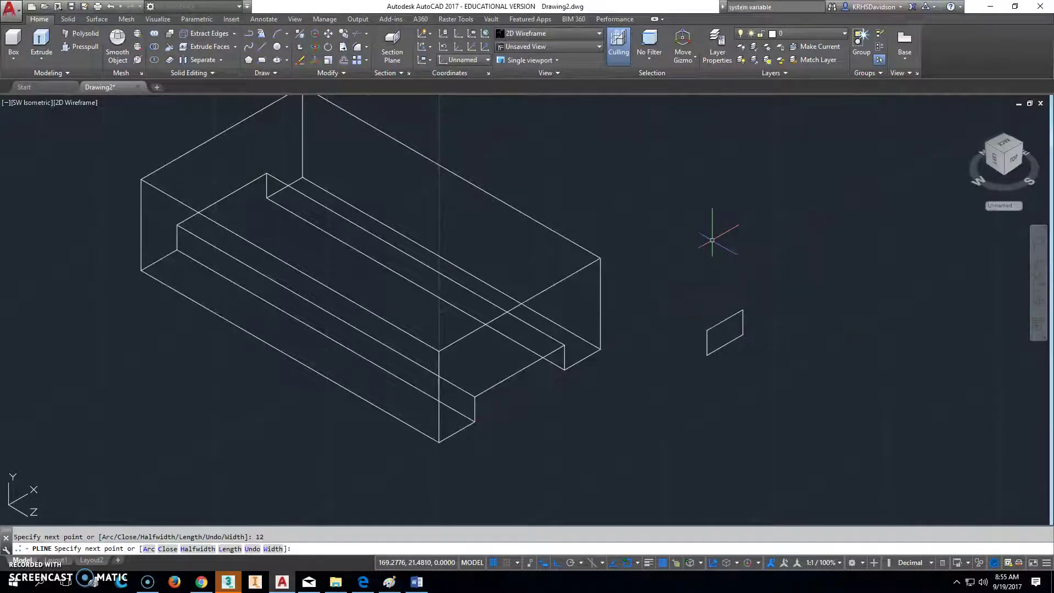
Extrude the slot profile into a long bar 166 units long
left_click(41, 40)
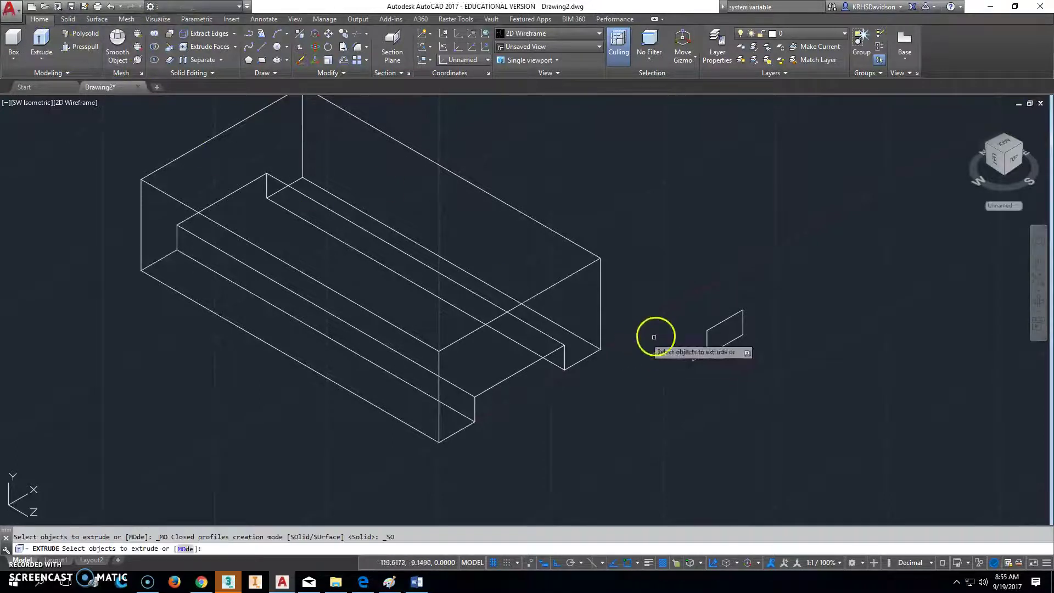
left_click(713, 329)
right_click(712, 328)
left_click(730, 336)
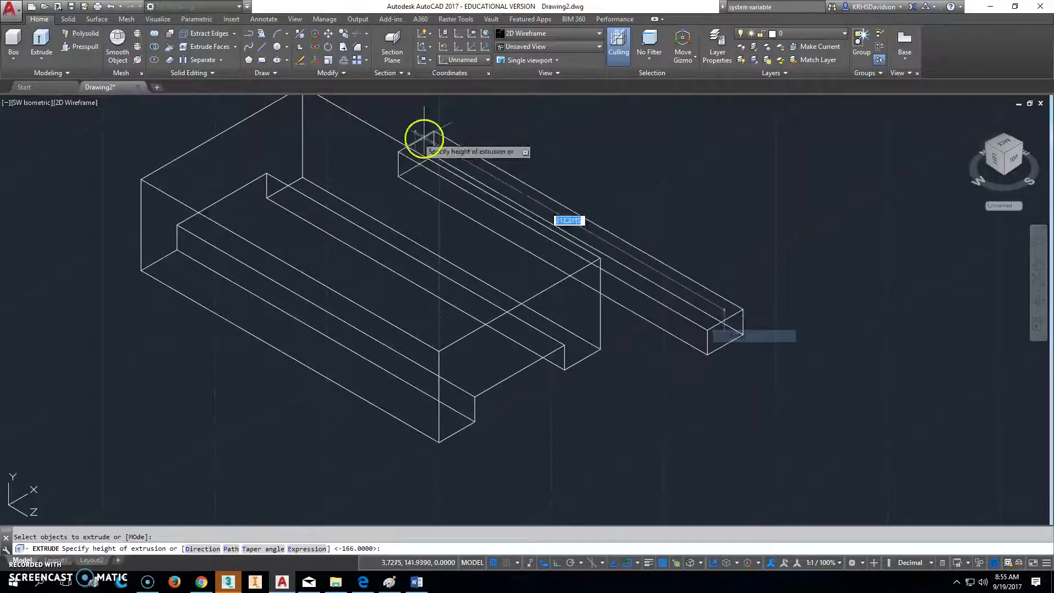
left_click(715, 367)
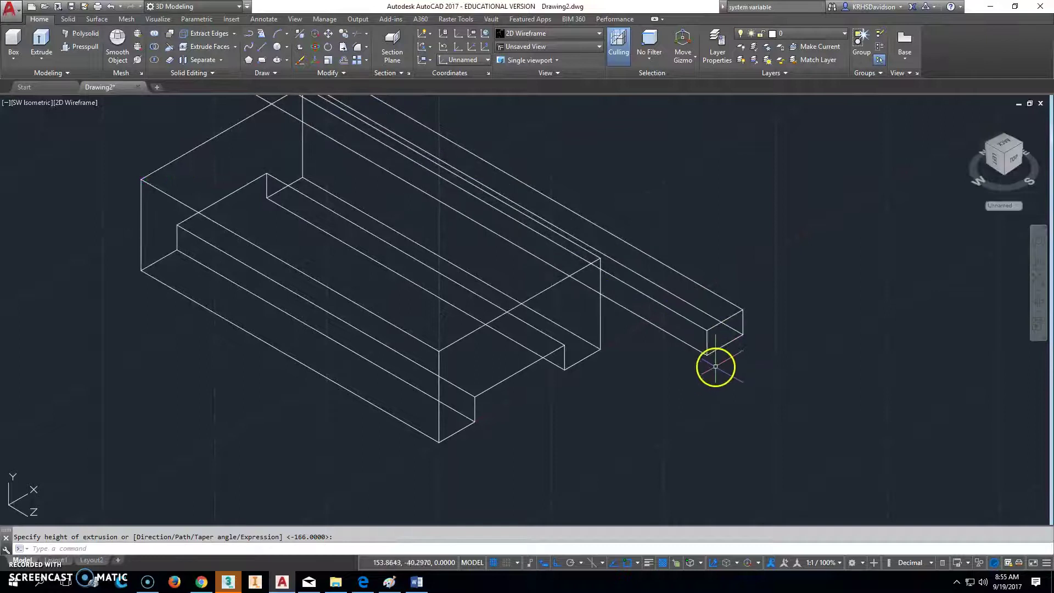
Move the bar by its end corner onto the block's lower front corner
type("m")
key("Return")
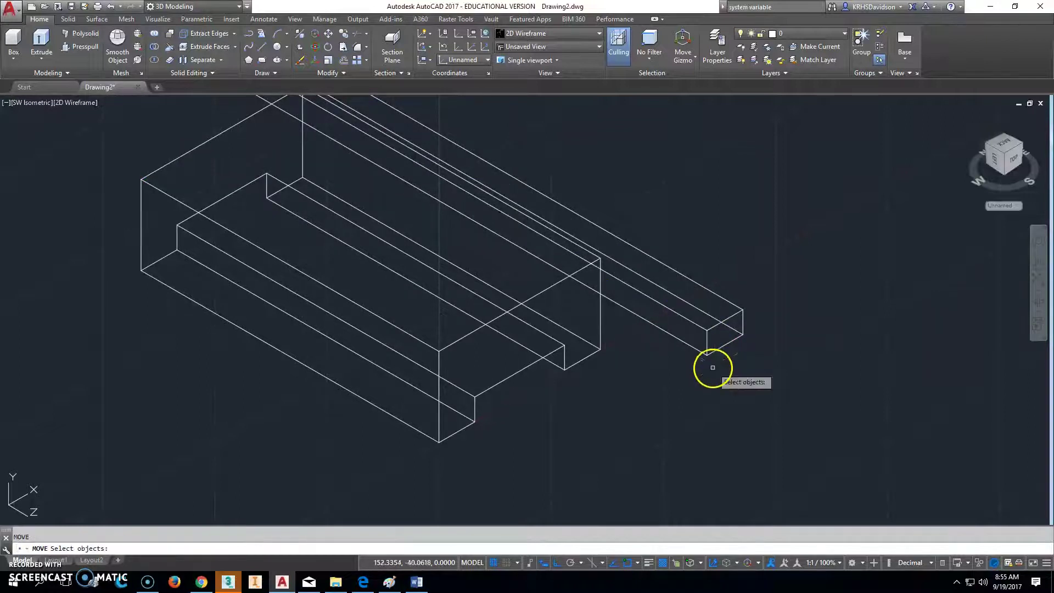
left_click(701, 333)
key("Return")
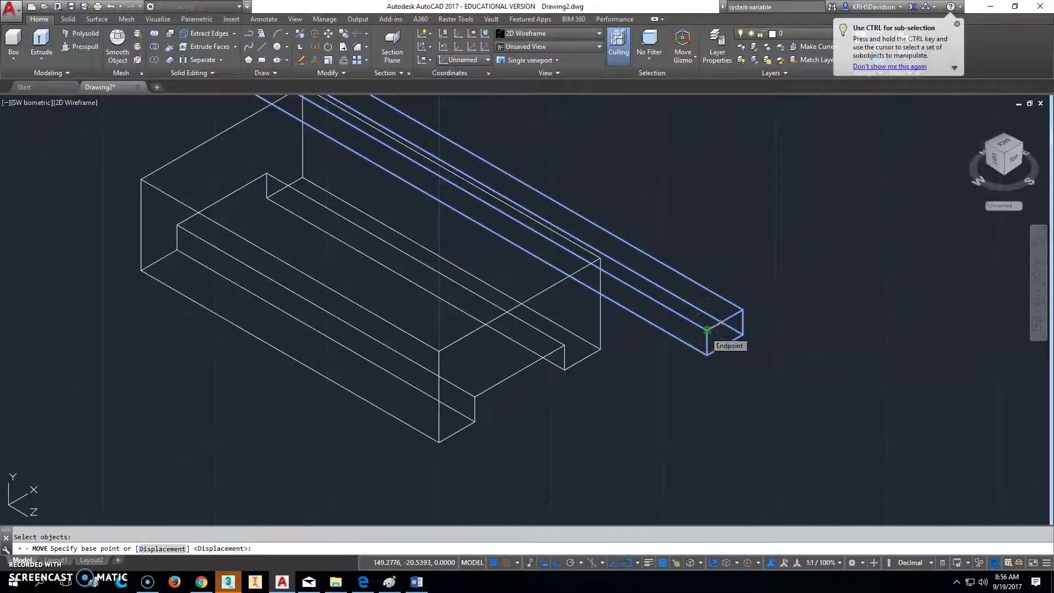
left_click(707, 332)
left_click(438, 353)
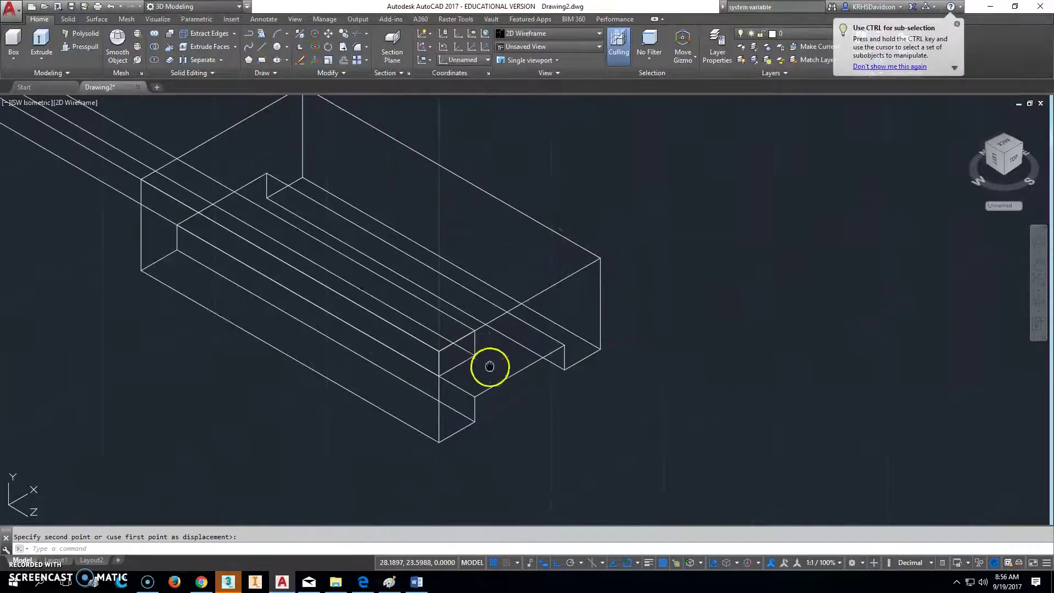
middle_click_drag(490, 364, 443, 423)
Start copying the bar from its corner, then cancel the copy
left_click(355, 39)
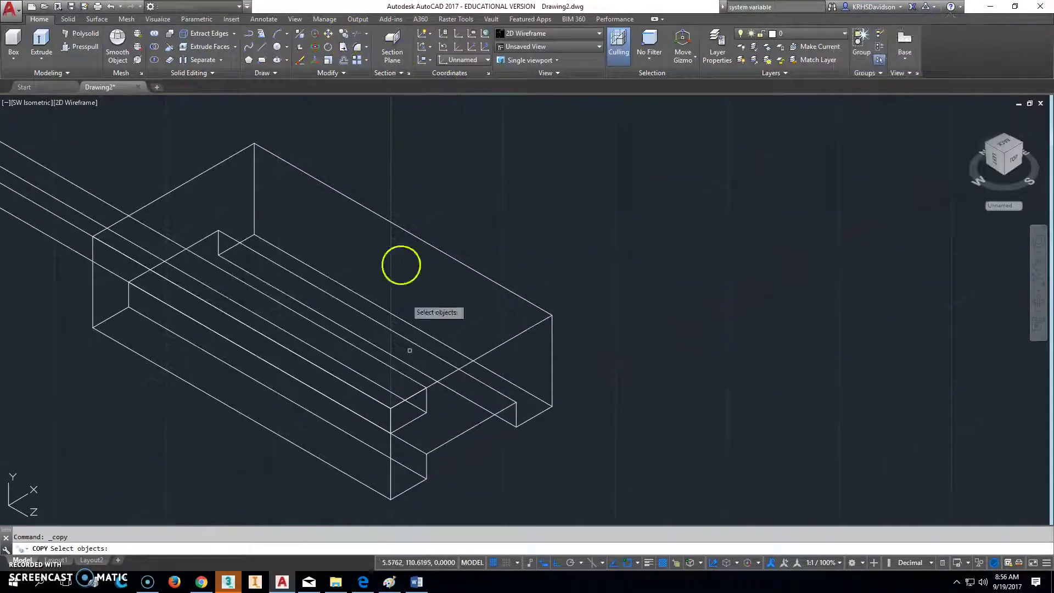
left_click(419, 400)
key("Return")
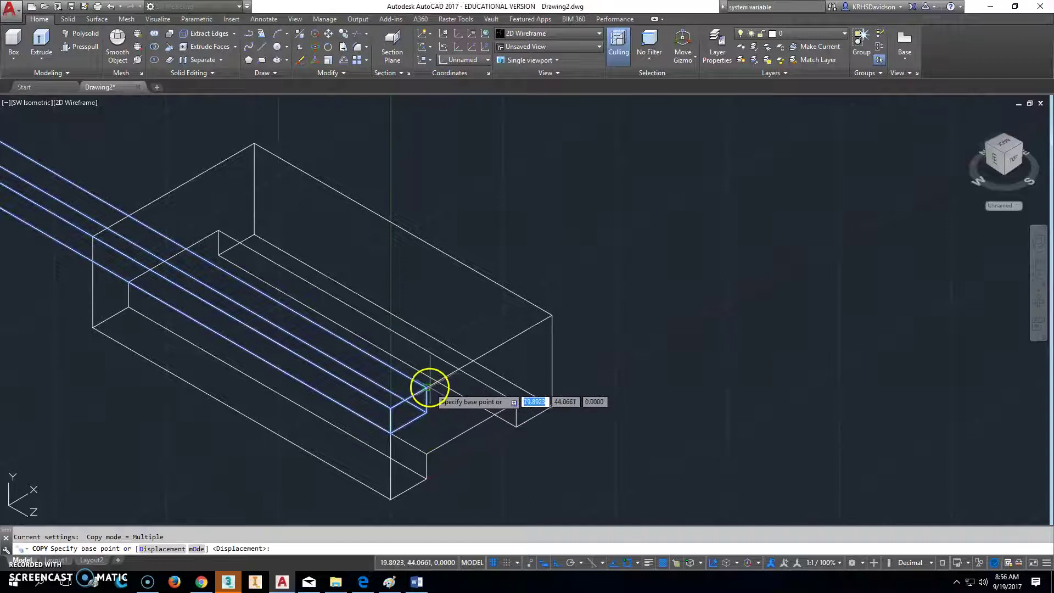
left_click(426, 387)
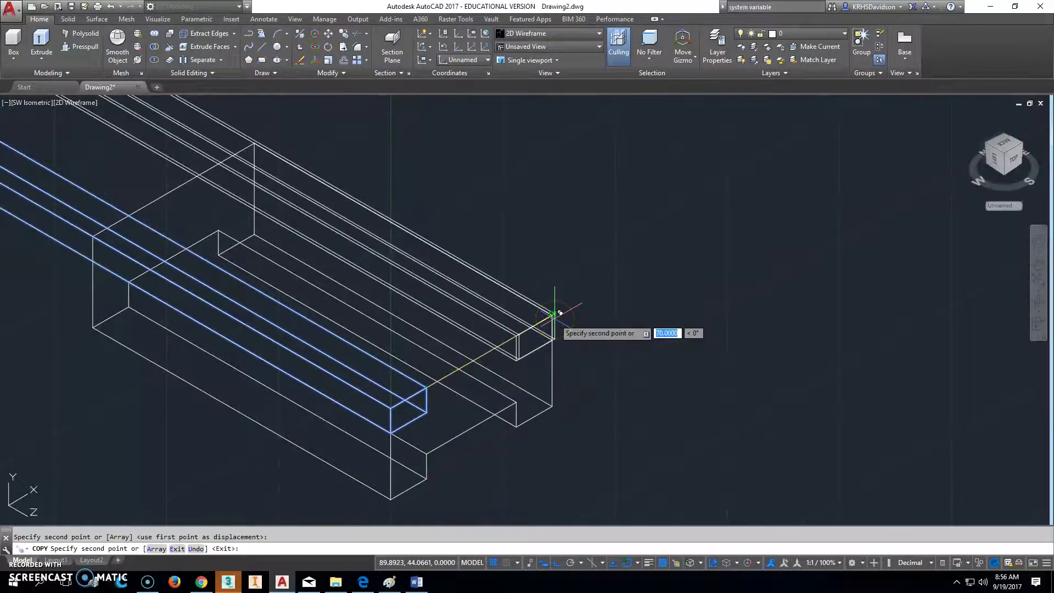
key("Escape")
Subtract the bar from the slide block to cut the long groove
middle_click_drag(556, 186, 630, 178)
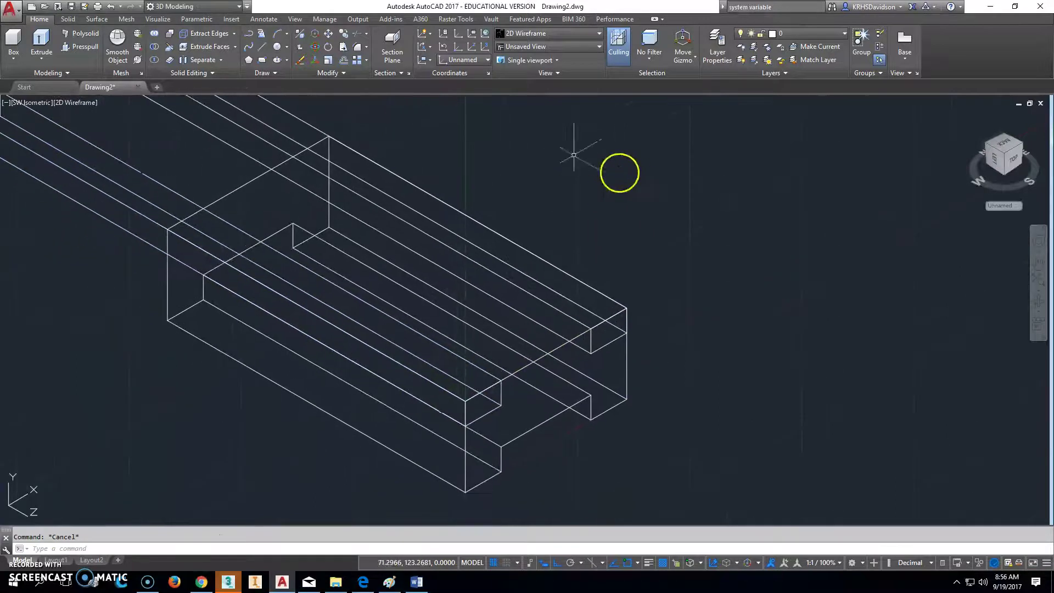
left_click(155, 50)
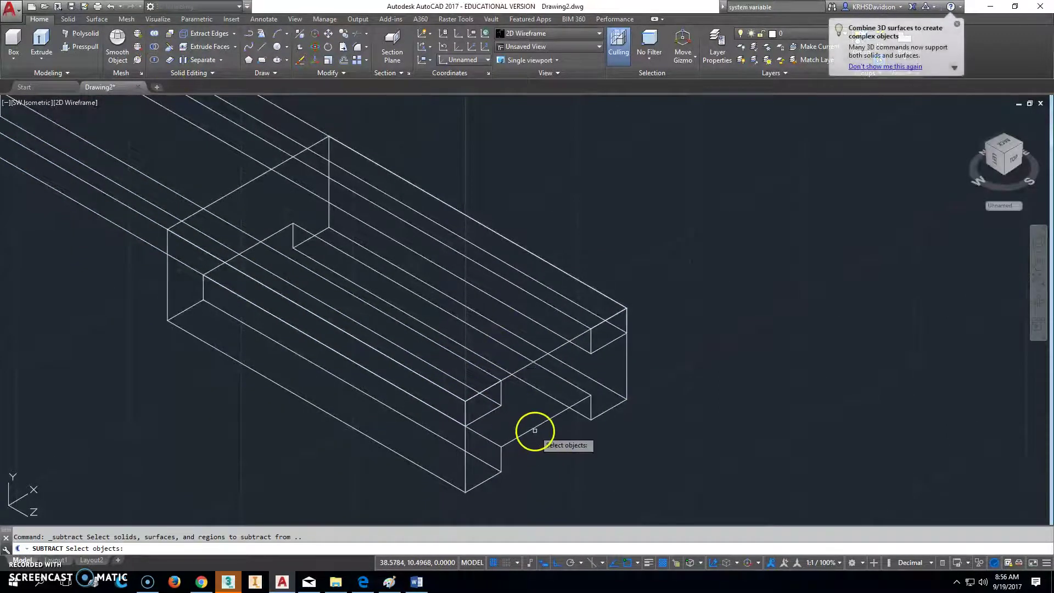
left_click(487, 406)
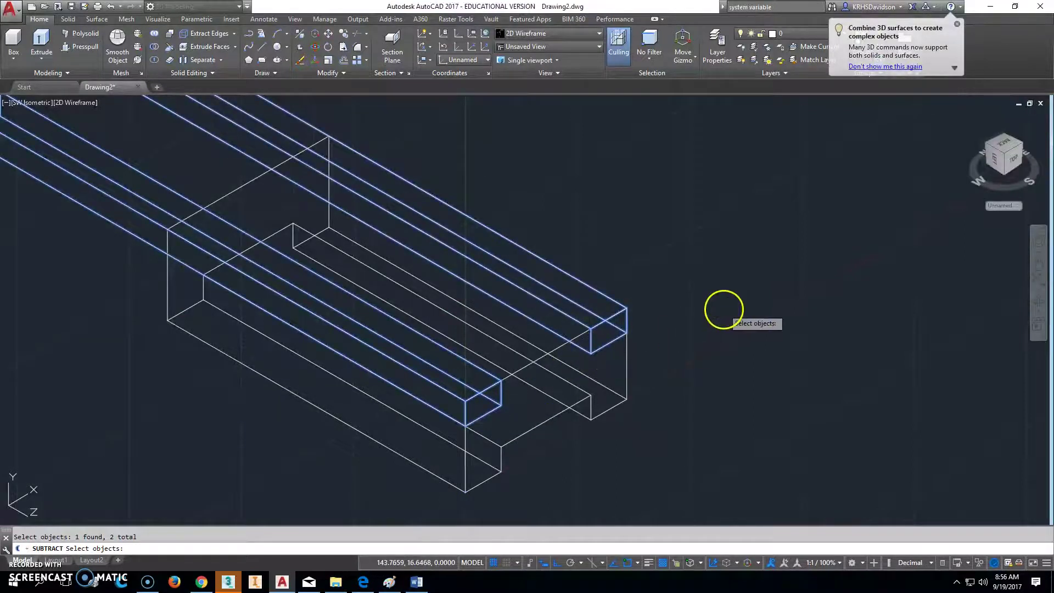
key("Return")
middle_click_drag(351, 290, 421, 315)
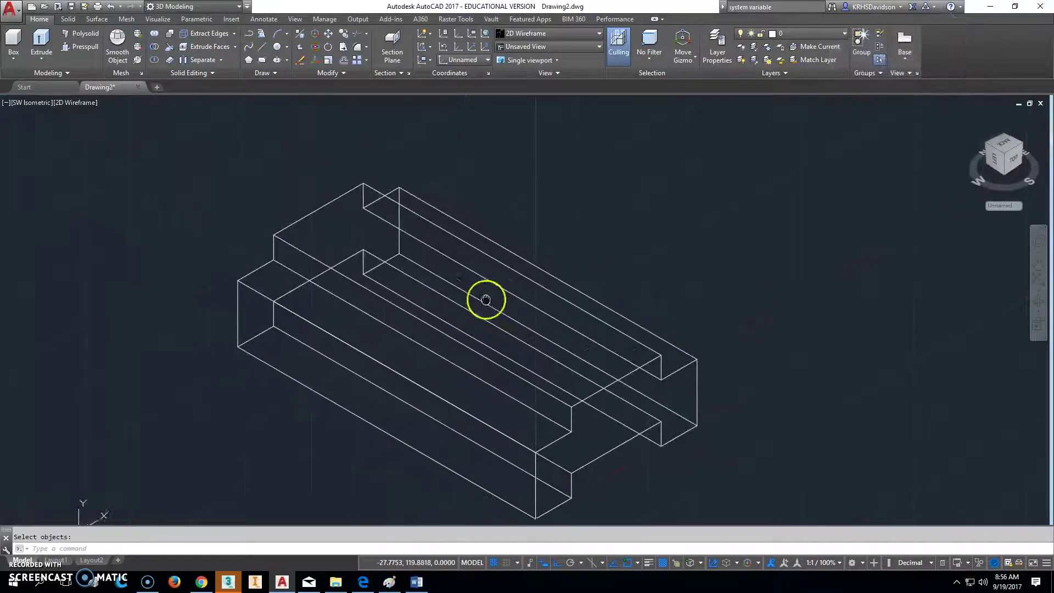
Switch to the World UCS and draw a 243-diameter circle on the block's top
left_click(1019, 206)
left_click(1007, 217)
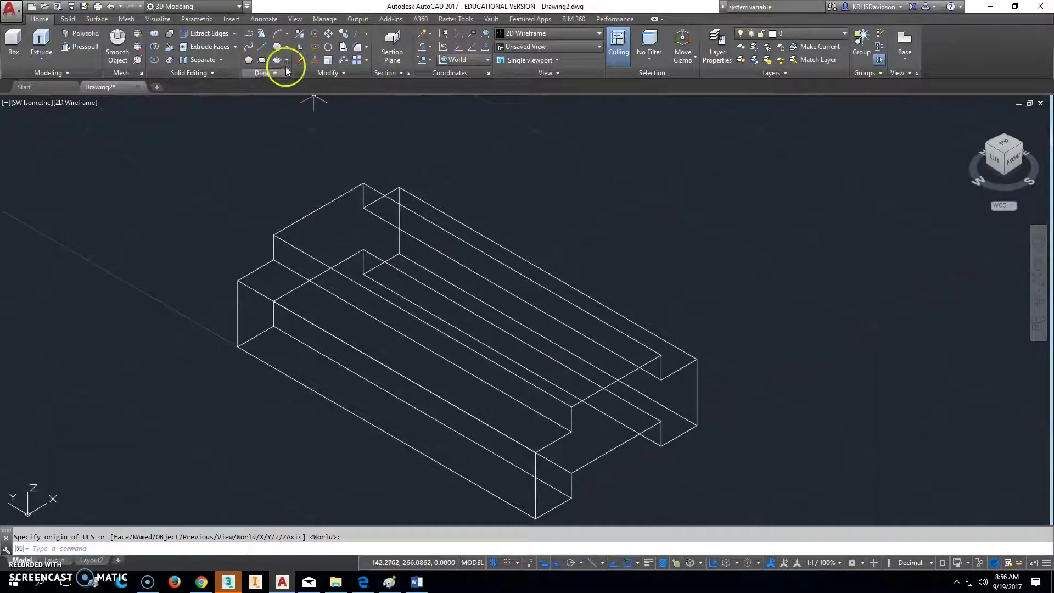
left_click(286, 50)
left_click(291, 84)
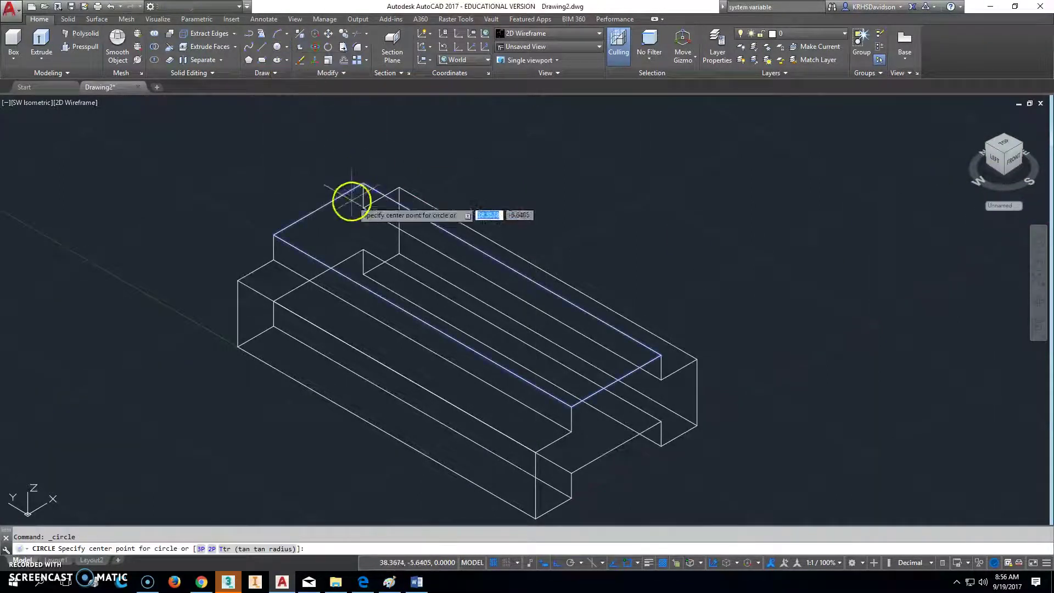
left_click(319, 209)
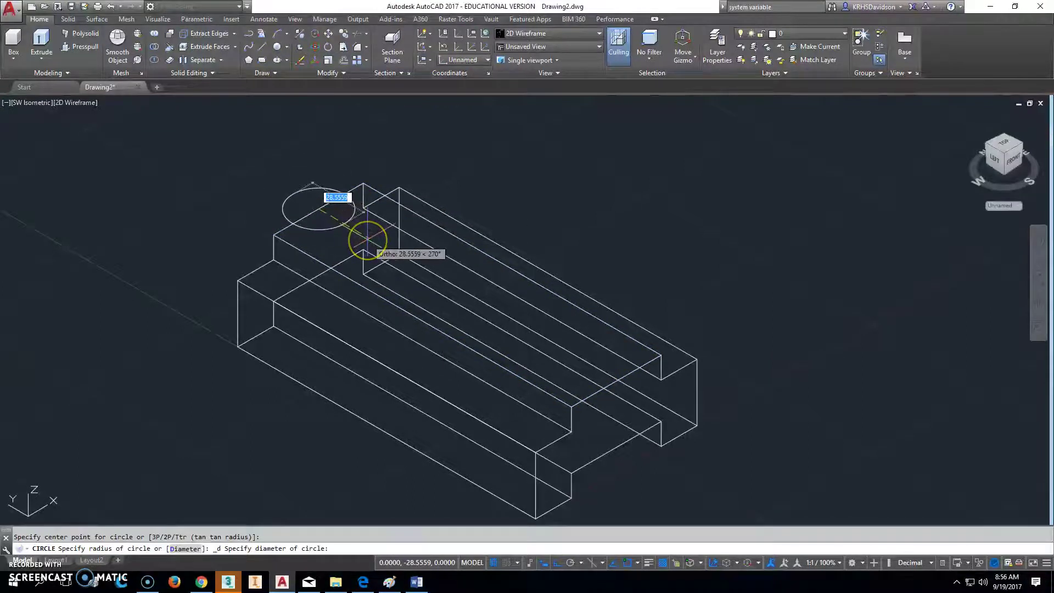
left_click(363, 581)
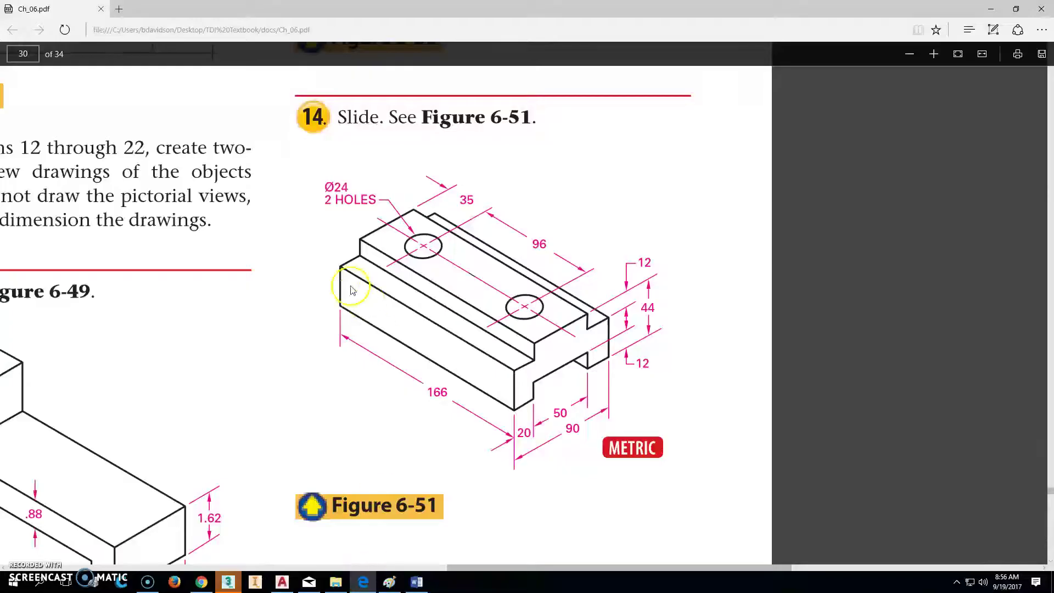
left_click(283, 582)
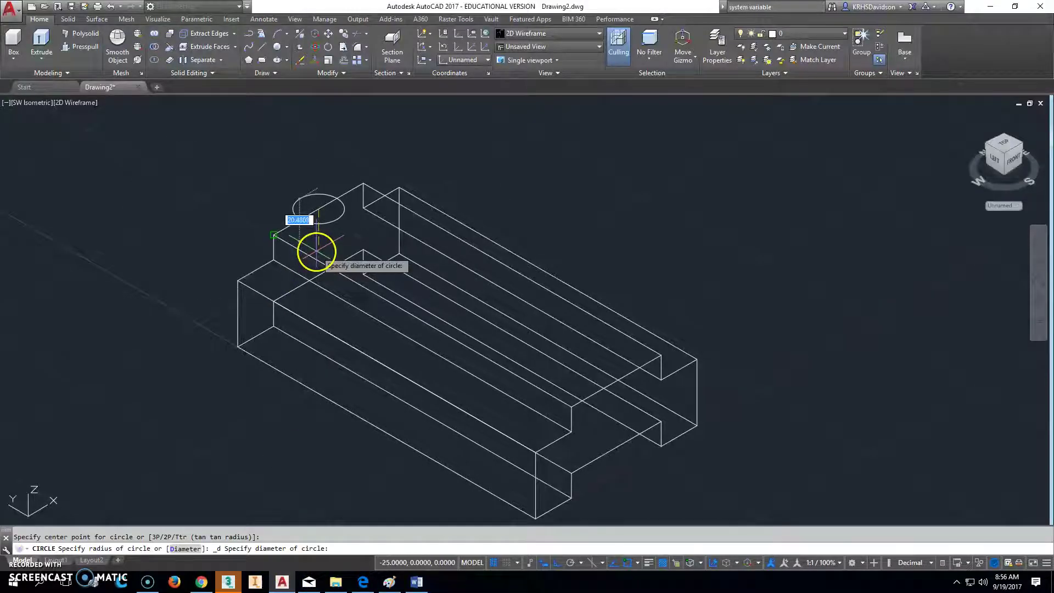
type("243")
key("Return")
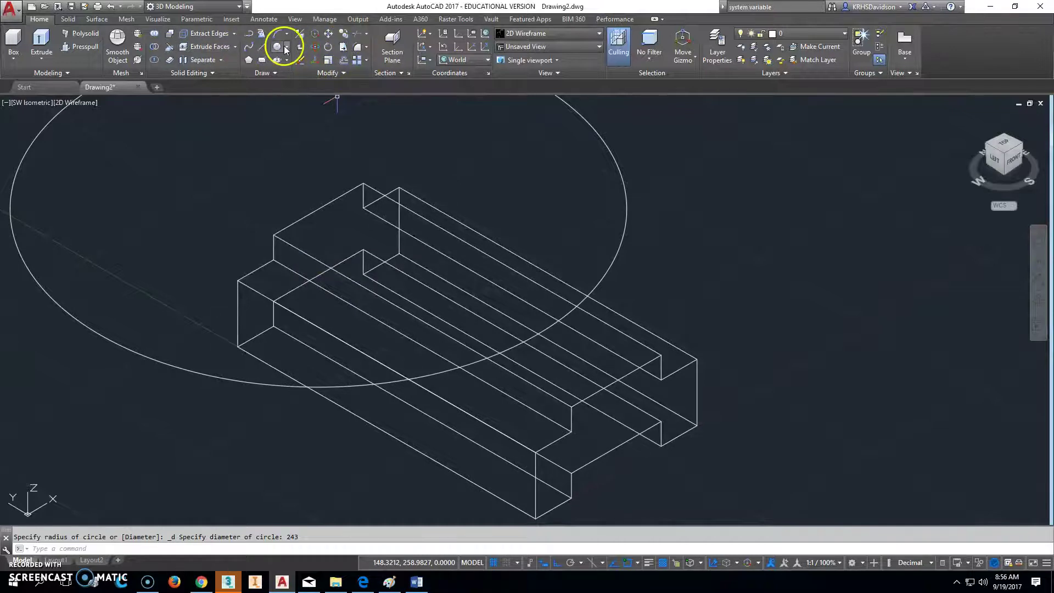
Draw a 24 mm diameter circle centred on the block's raised top step
left_click(278, 48)
left_click(323, 209)
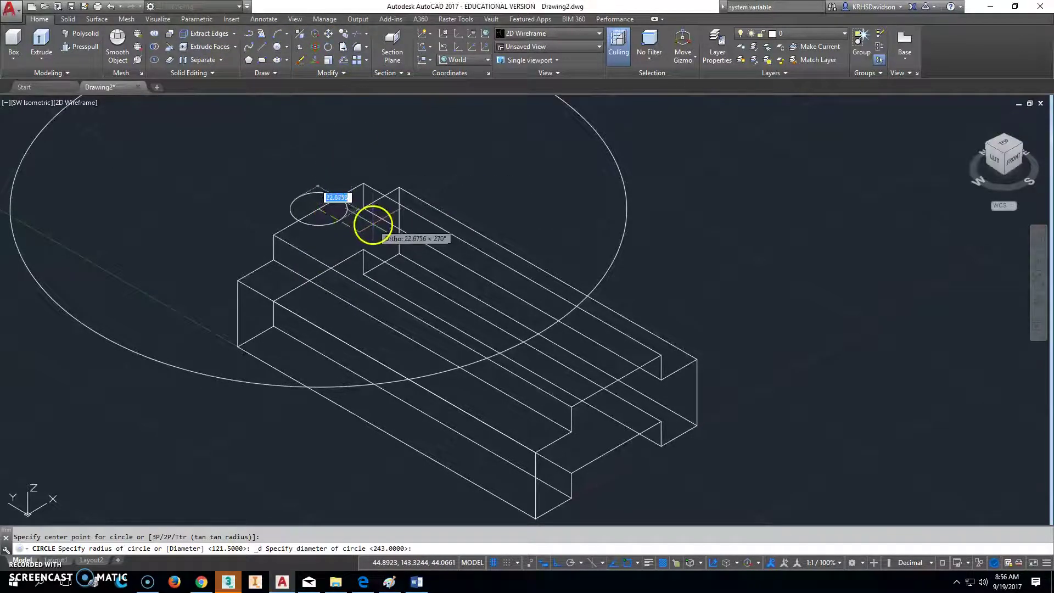
type("24")
key("Return")
key("Escape")
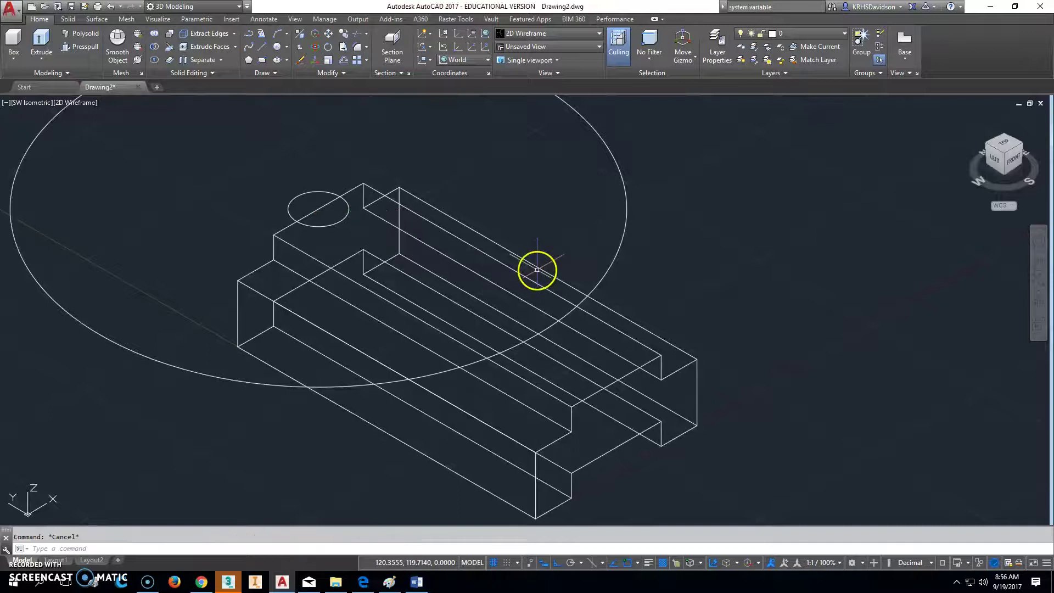
Erase the oversized 243-diameter circle with a crossing window
left_click(301, 65)
left_click(642, 183)
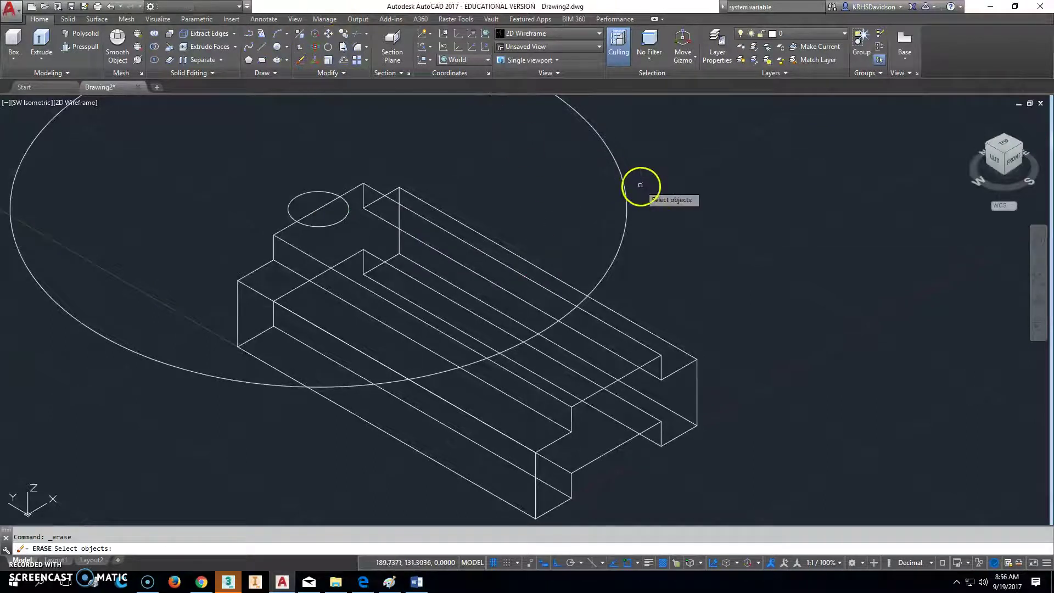
left_click(579, 183)
key("Return")
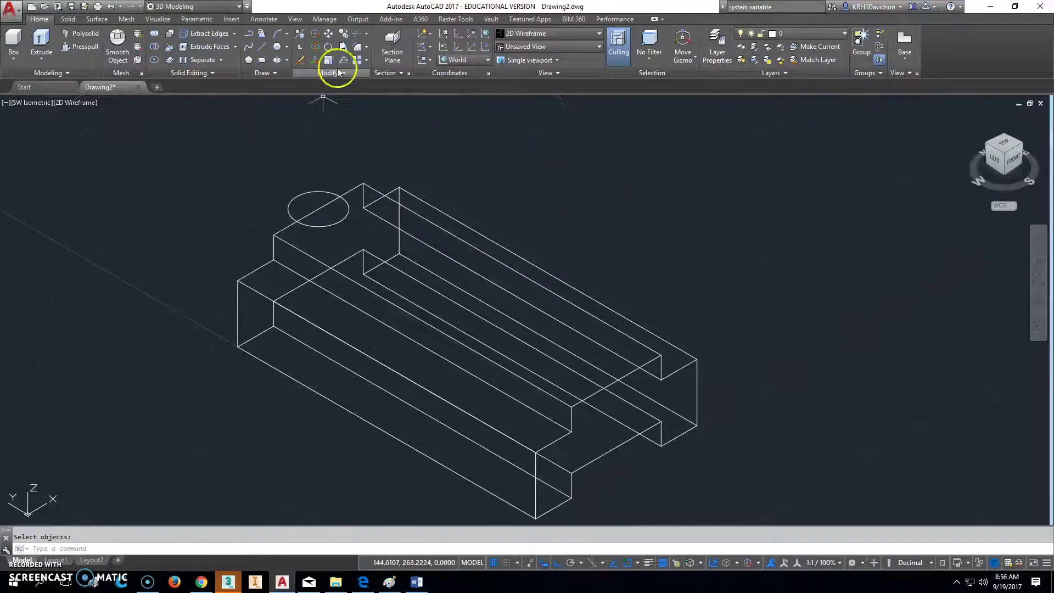
After checking Figure 6-51, move the 24 mm circle 35 units along the top face
left_click(361, 583)
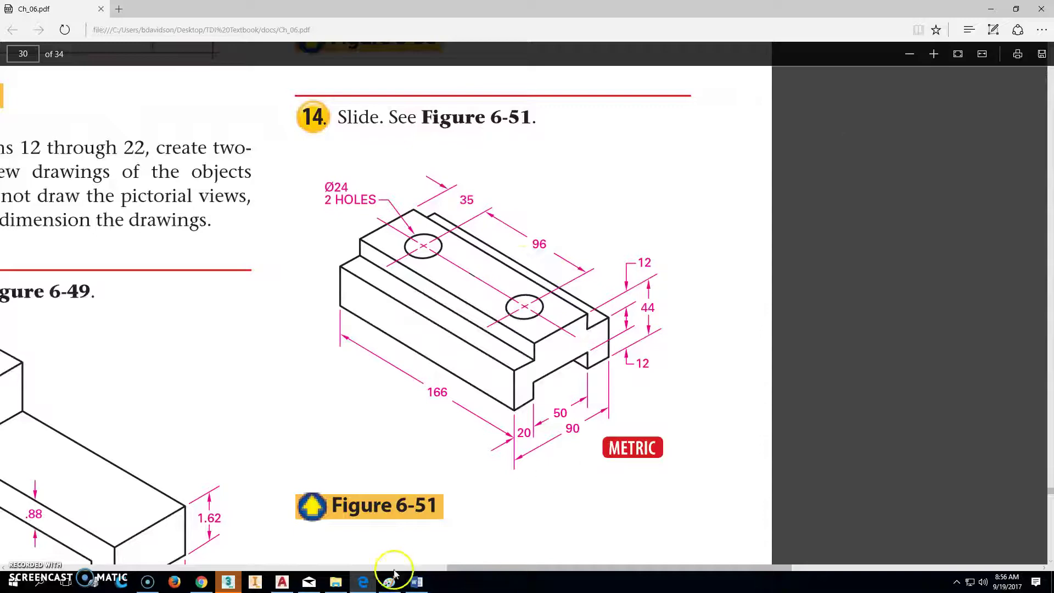
left_click(283, 582)
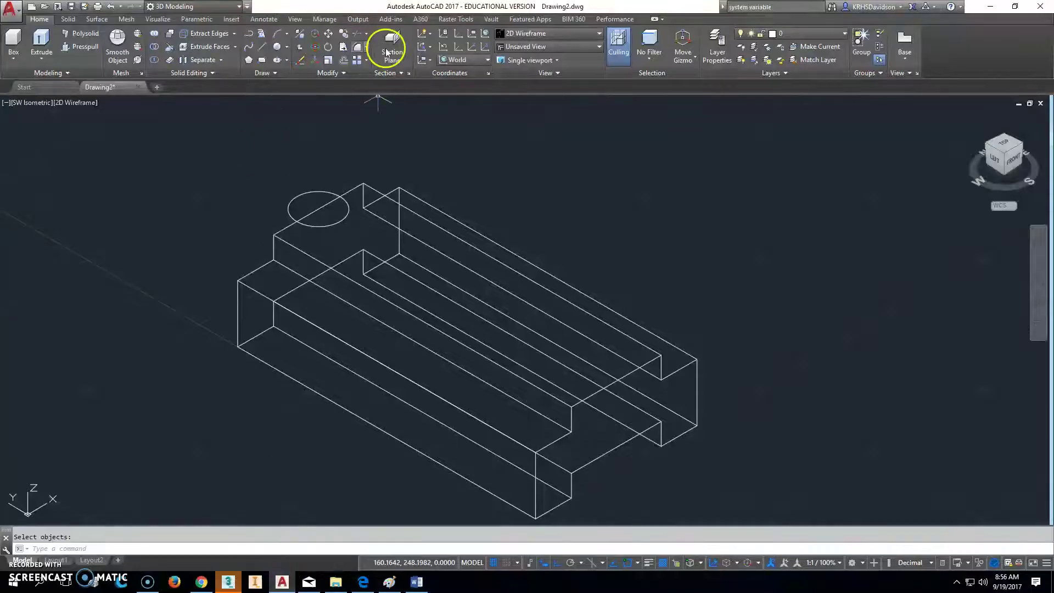
left_click(330, 34)
left_click(335, 199)
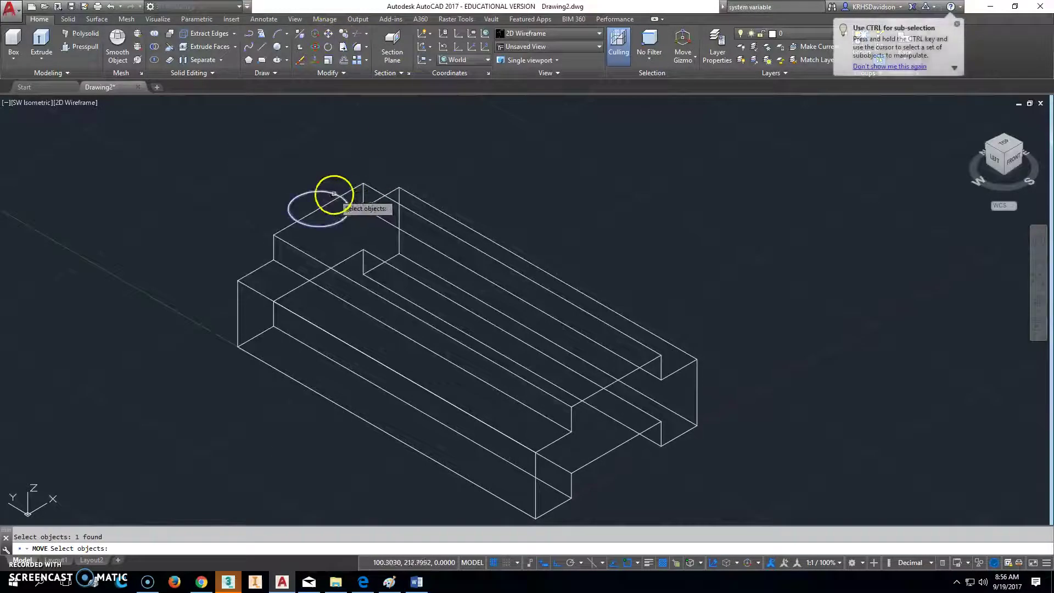
key("Return")
left_click(402, 153)
type("35")
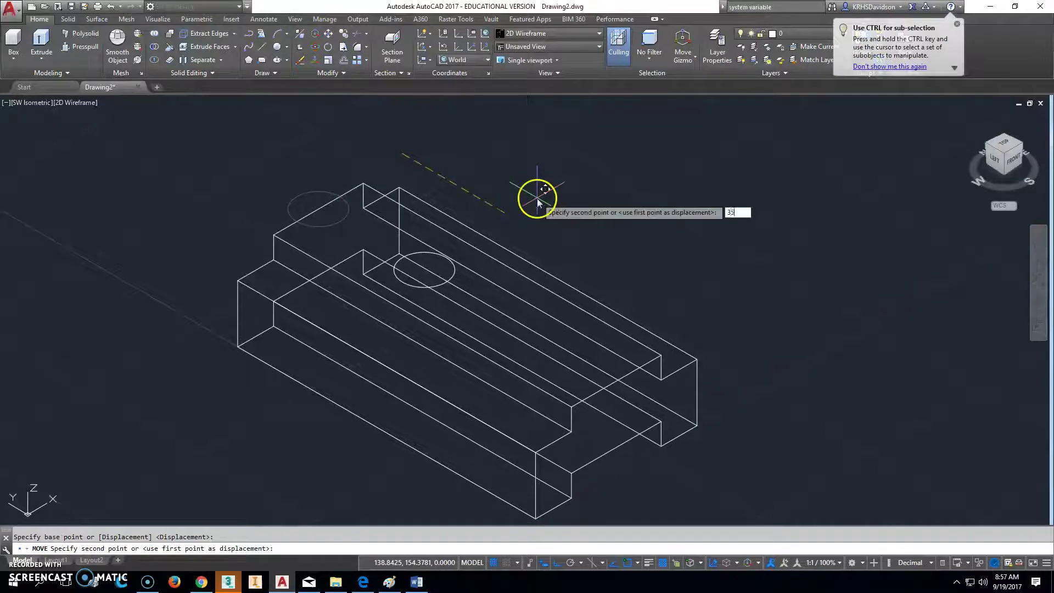
key("Return")
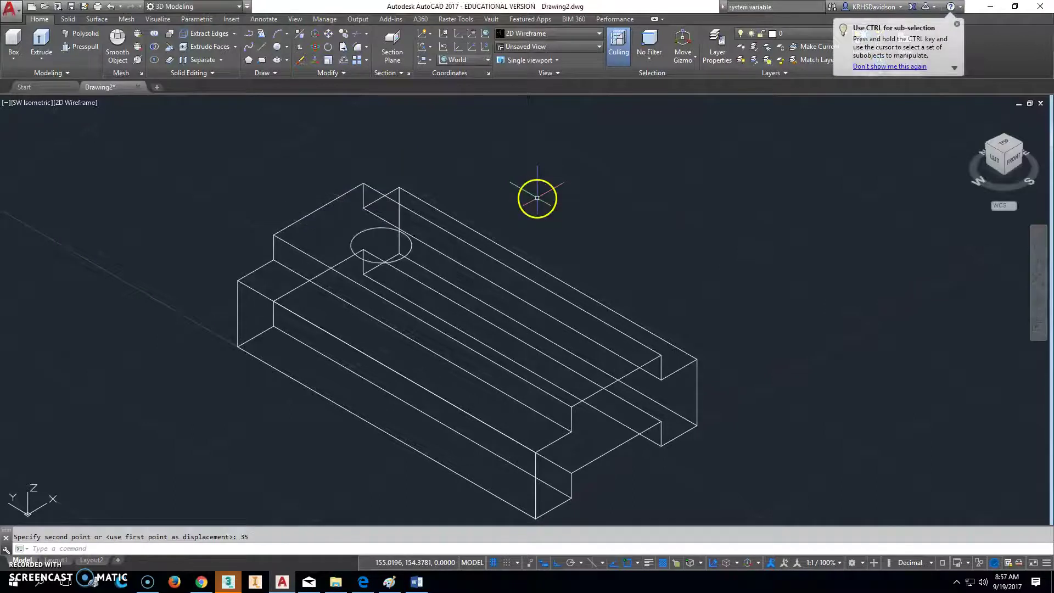
Copy the circle 80 units further along the slide for the second hole
left_click(342, 36)
left_click(377, 229)
key("Return")
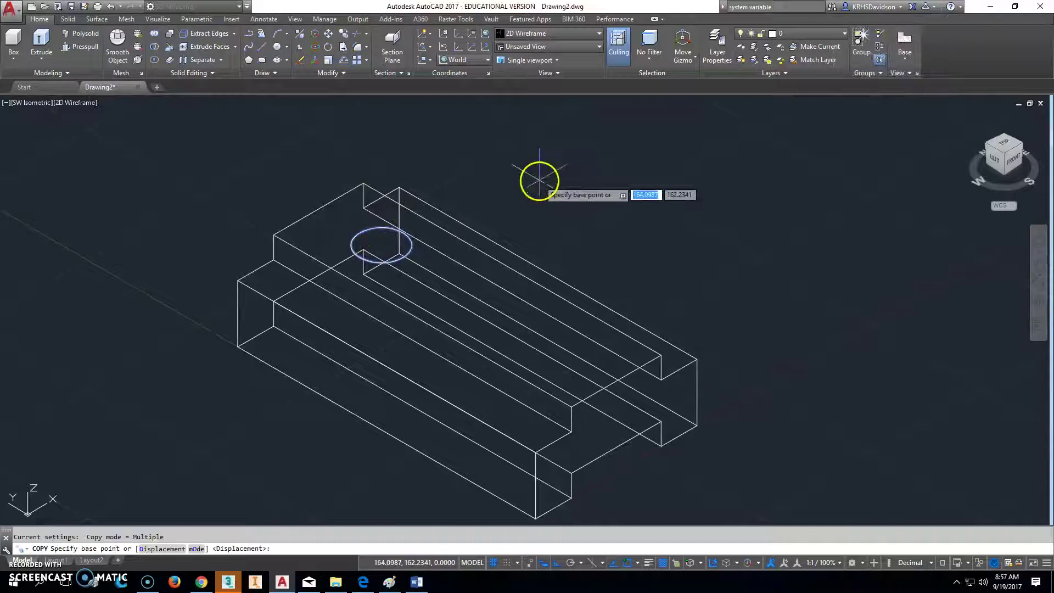
left_click(539, 182)
type("80")
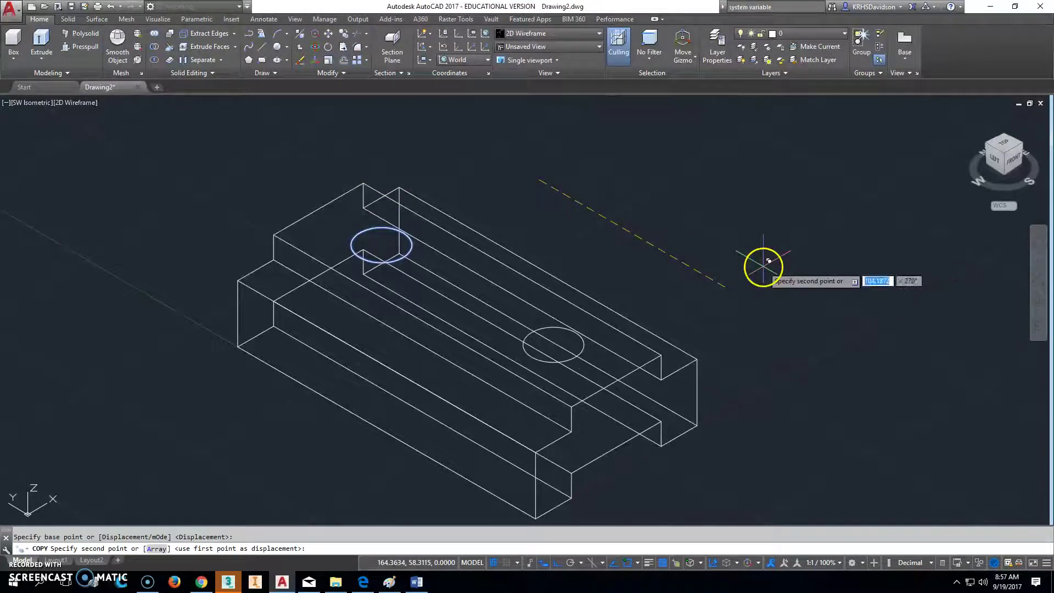
key("Return")
key("Escape")
Extrude both 24 mm circles downward into cylinders
left_click(41, 41)
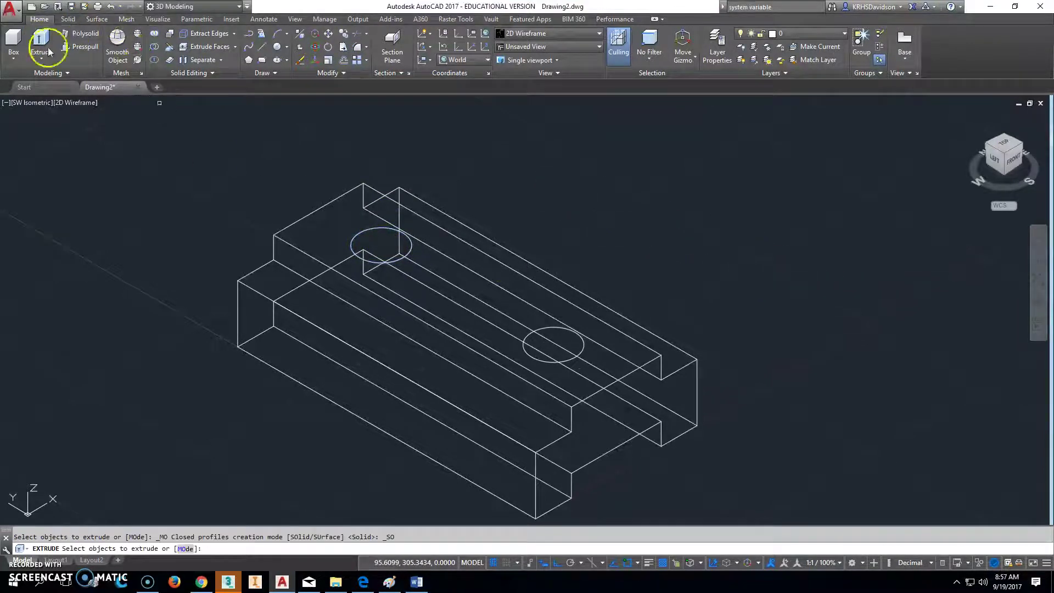
left_click(400, 255)
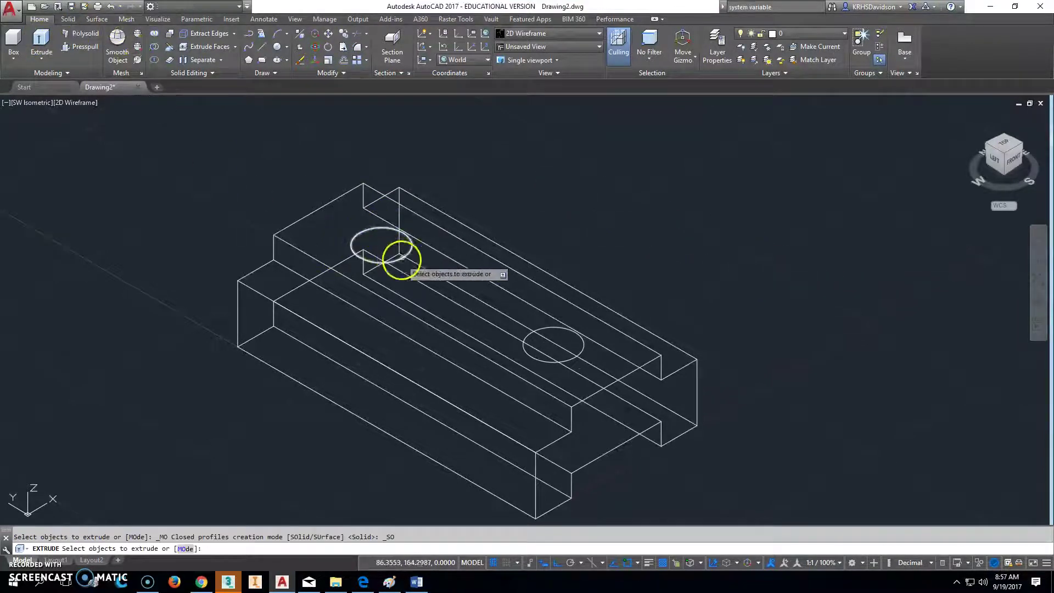
left_click(547, 328)
left_click(757, 212)
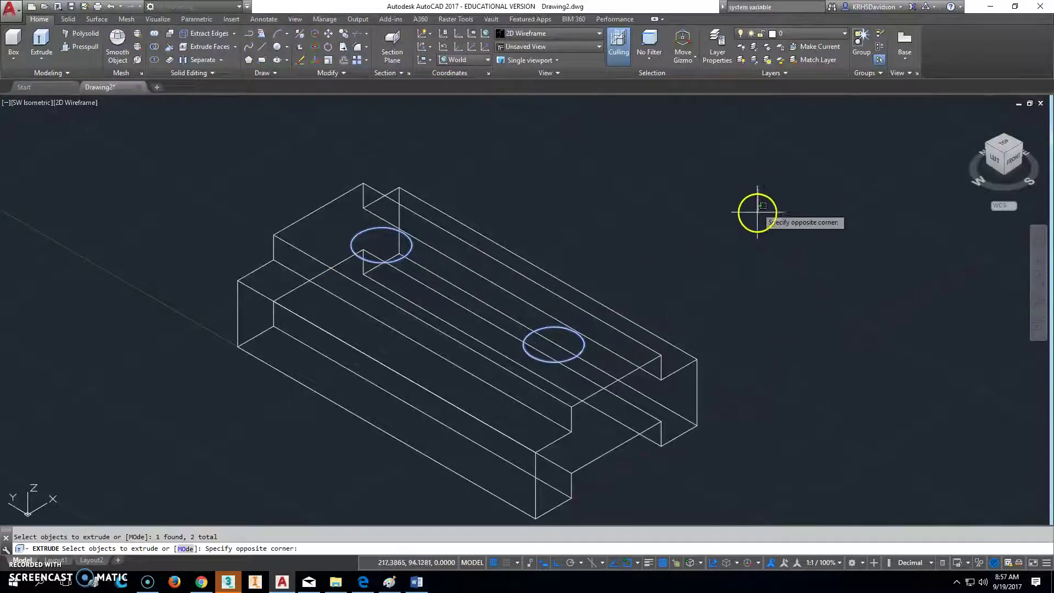
left_click(753, 336)
right_click(785, 196)
left_click(805, 203)
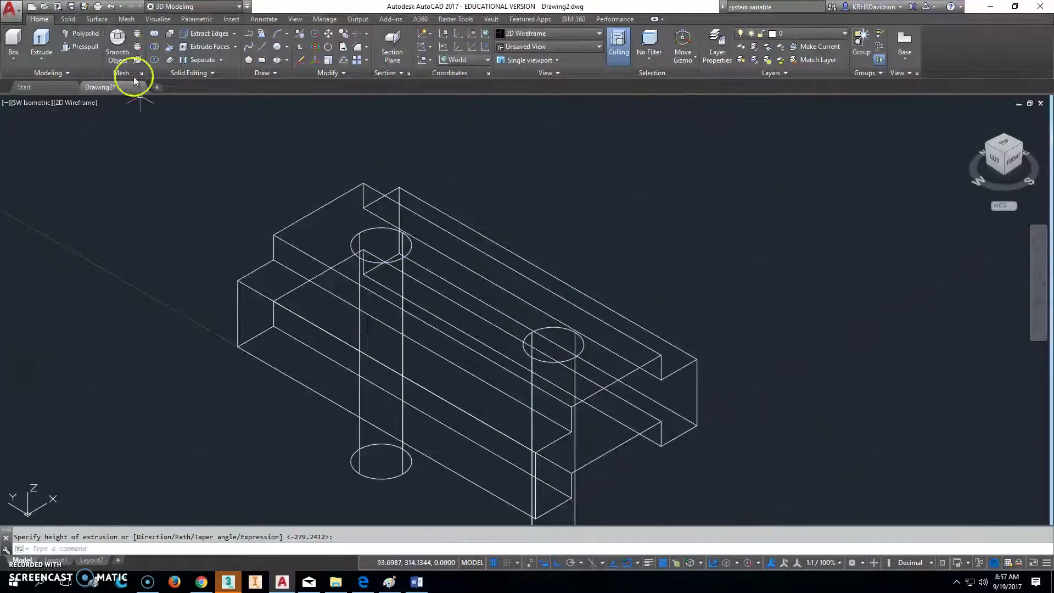
Subtract both cylinders from the slide body to leave two through holes
left_click(154, 47)
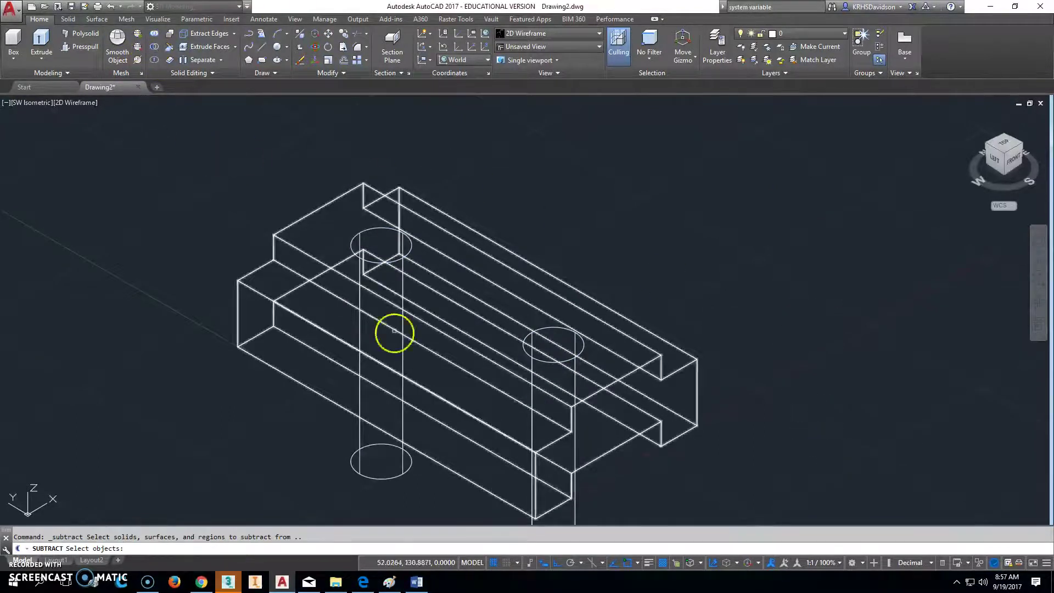
left_click(485, 350)
key("Return")
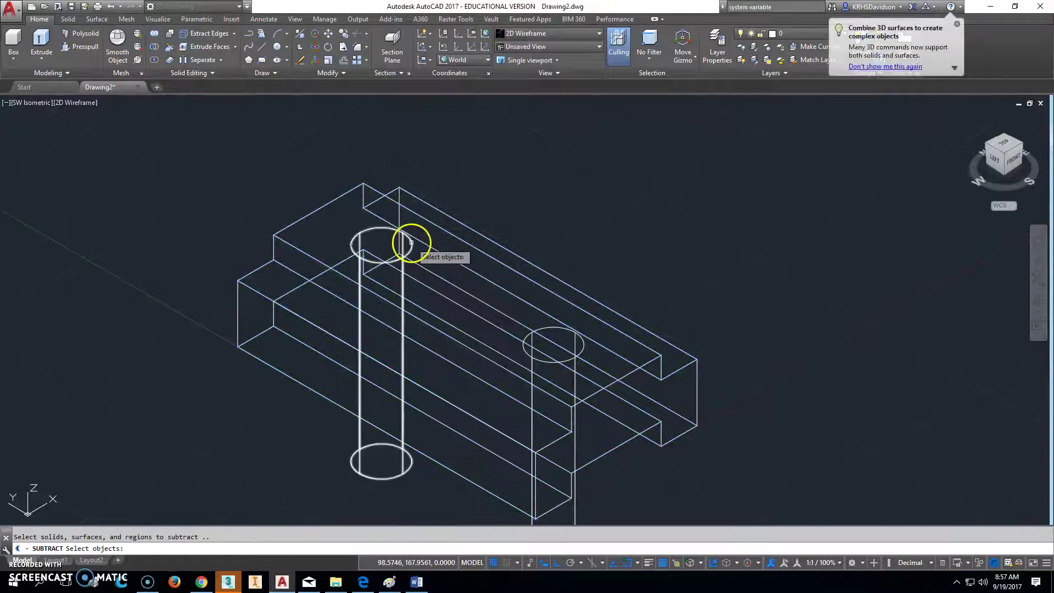
left_click(404, 243)
left_click(547, 328)
key("Return")
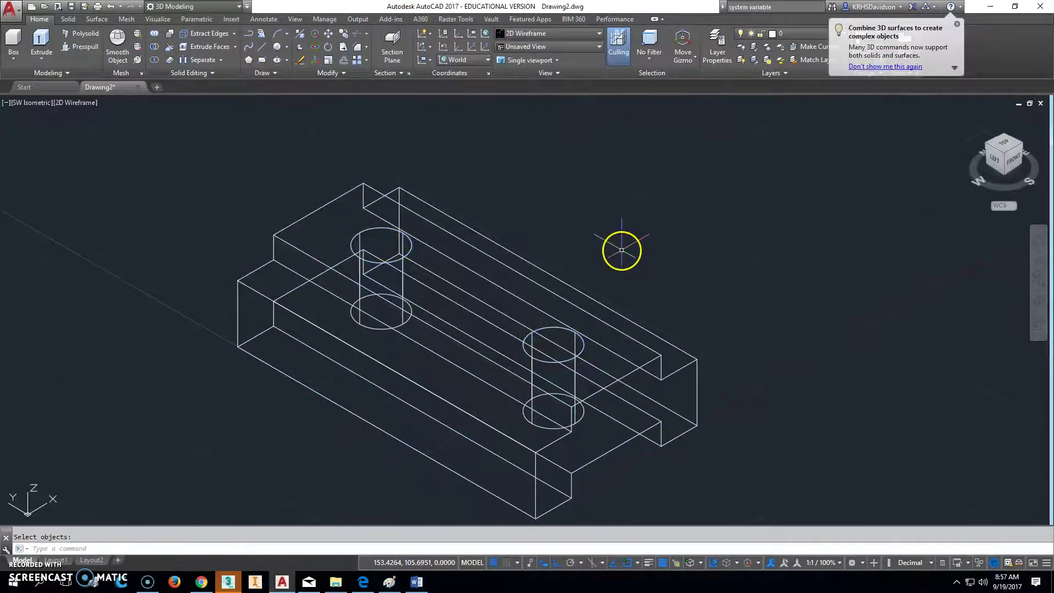
middle_click(677, 269)
middle_click(676, 269)
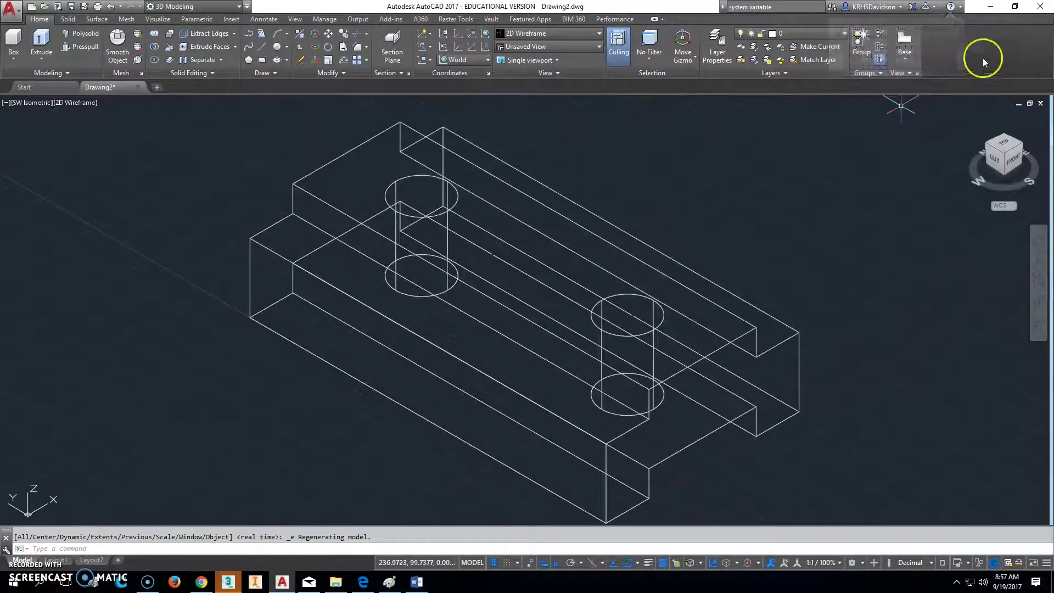
Save the drawing as '209-6-51 Slide.dwg' in the Documents folder
left_click(86, 6)
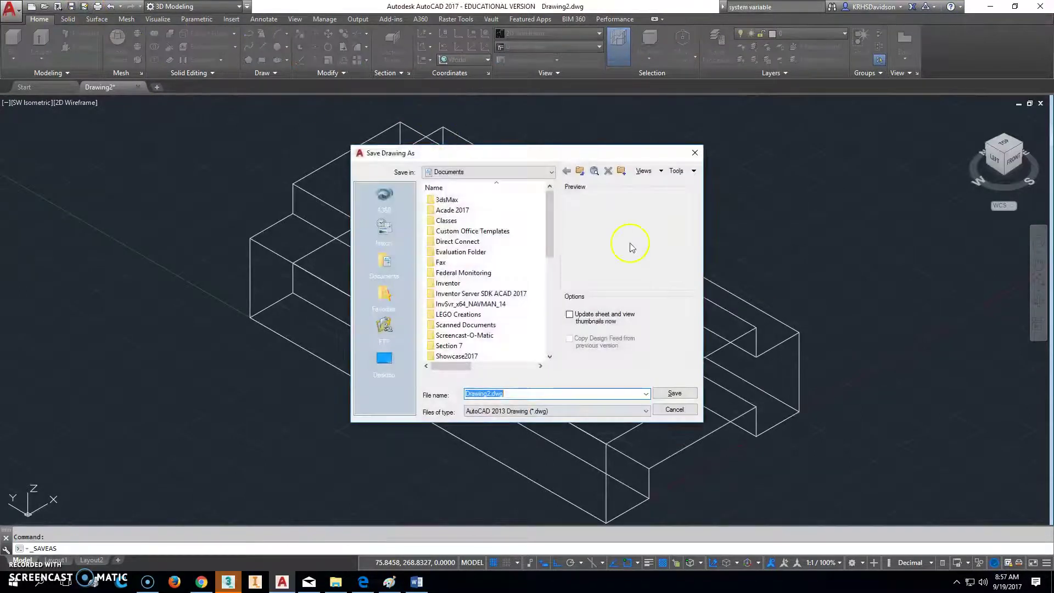
scroll(555, 238, "down", 5)
scroll(555, 275, "down", 10)
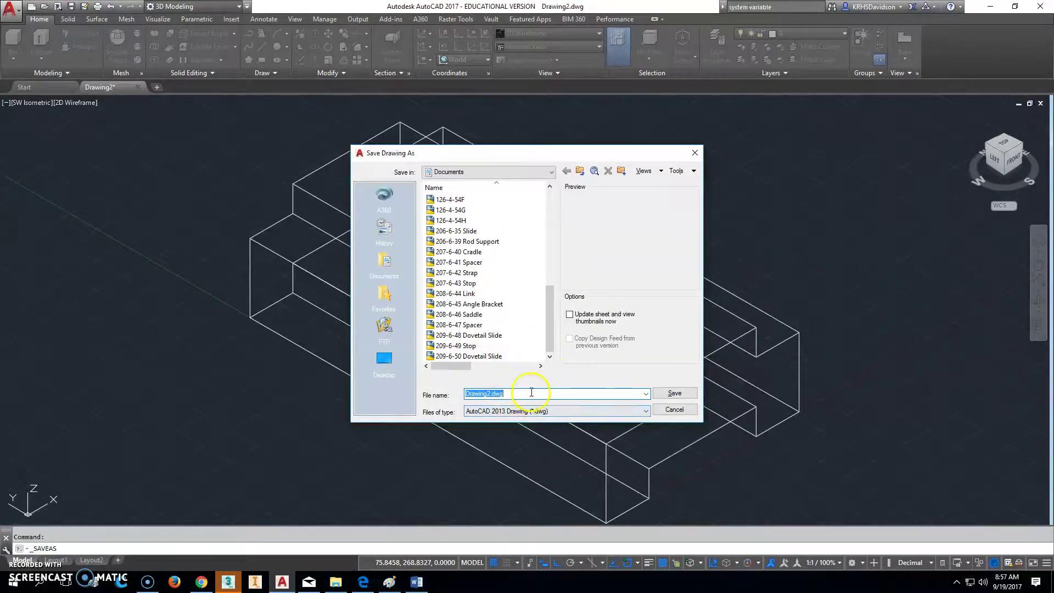
type("209-6-51 Slide")
left_click(666, 392)
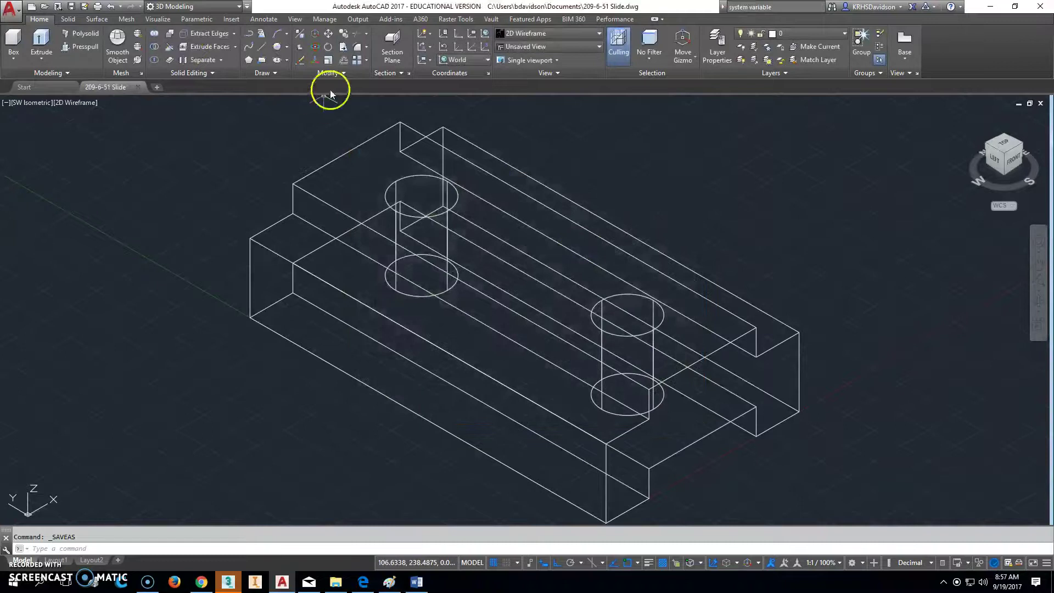
Plot the model extents centred via DWG To PDF and save as '209-6-51 Slide-Model.pdf'
left_click(98, 8)
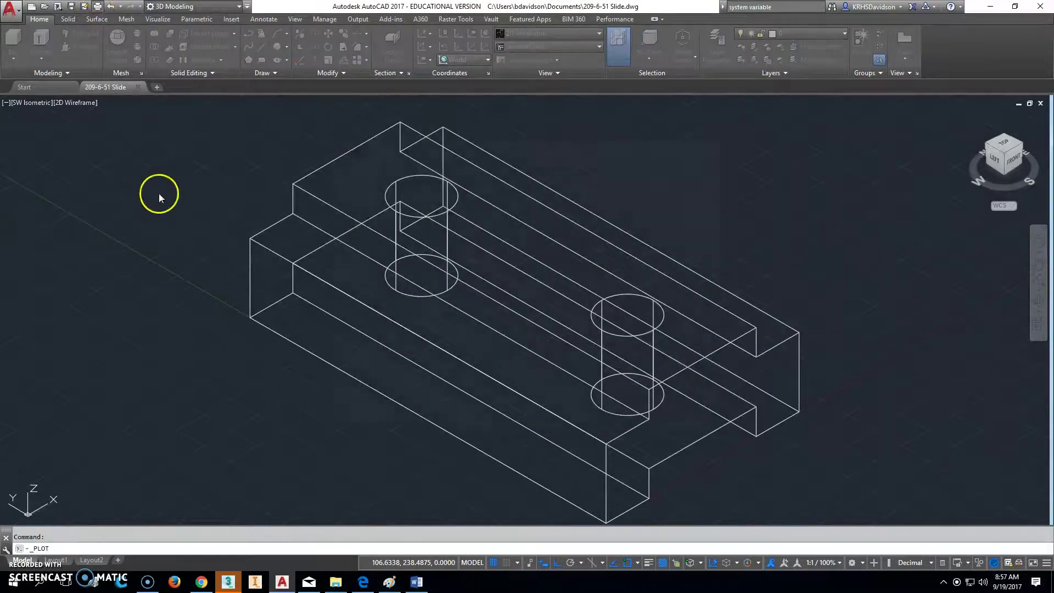
left_click(439, 207)
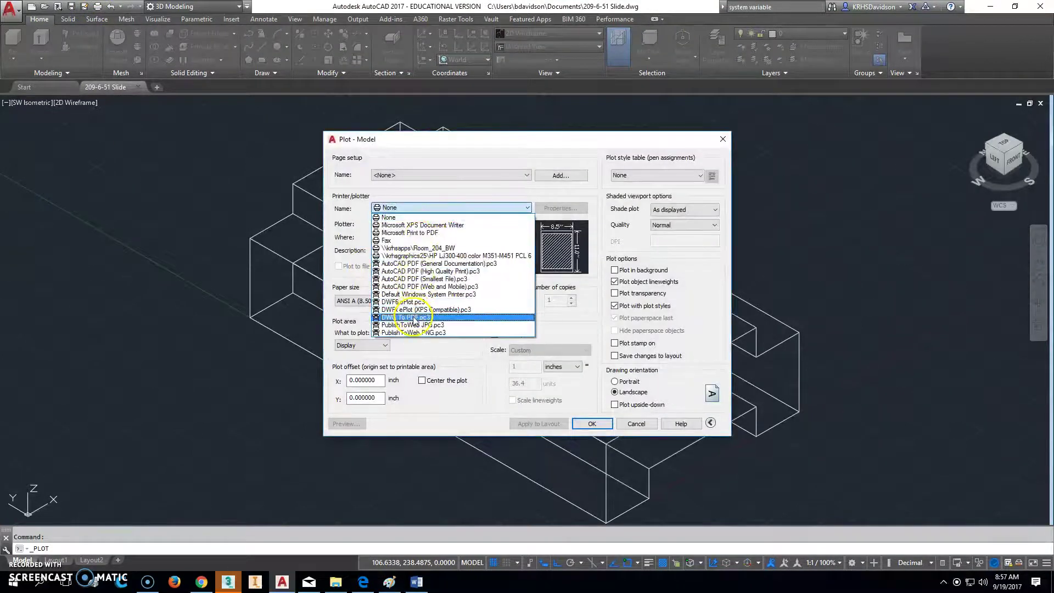
left_click(444, 317)
left_click(351, 361)
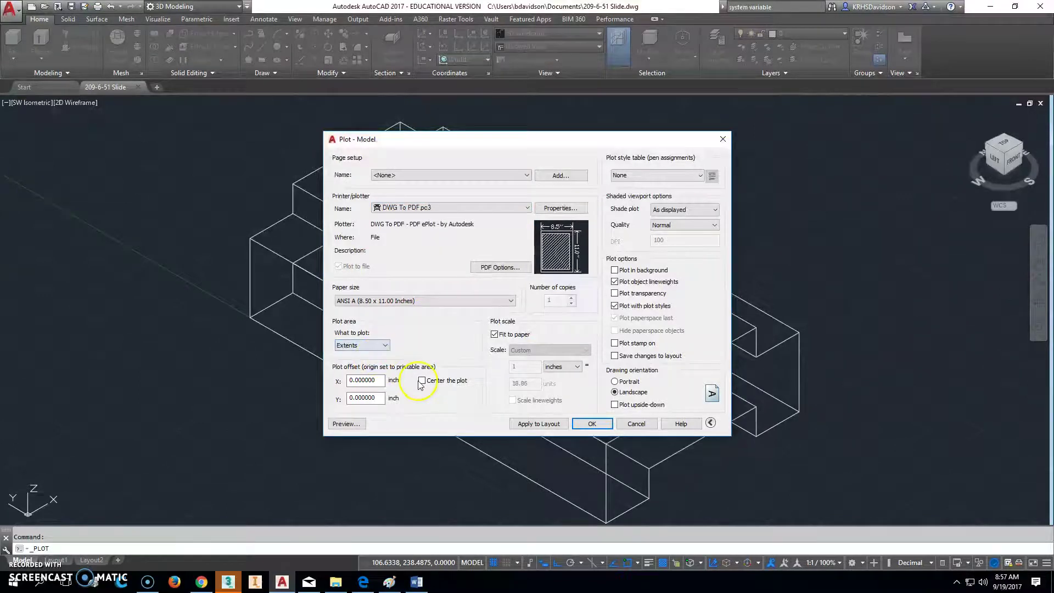
left_click(421, 381)
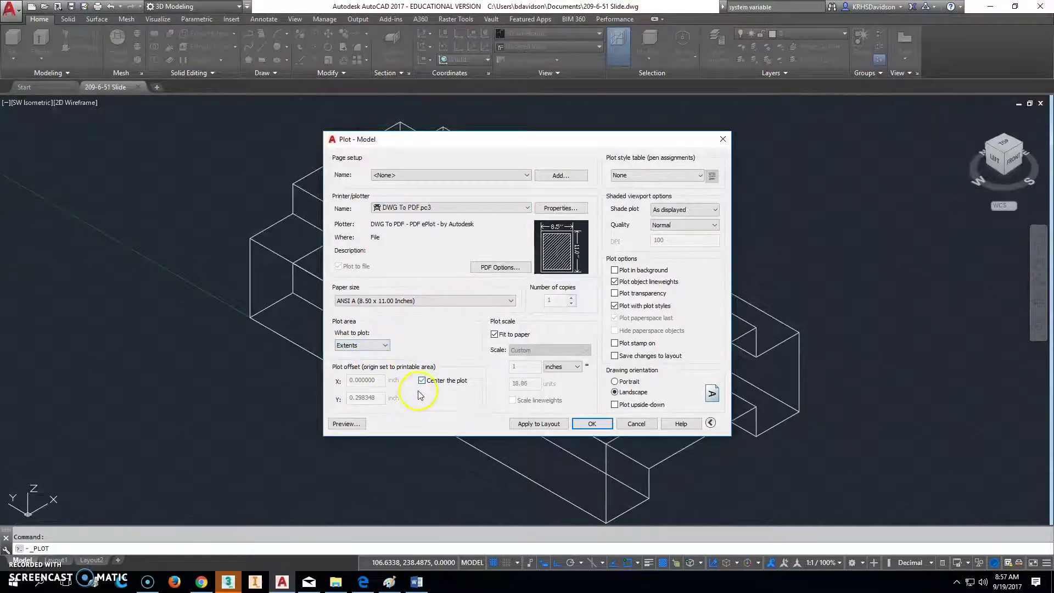
left_click(347, 424)
right_click(580, 259)
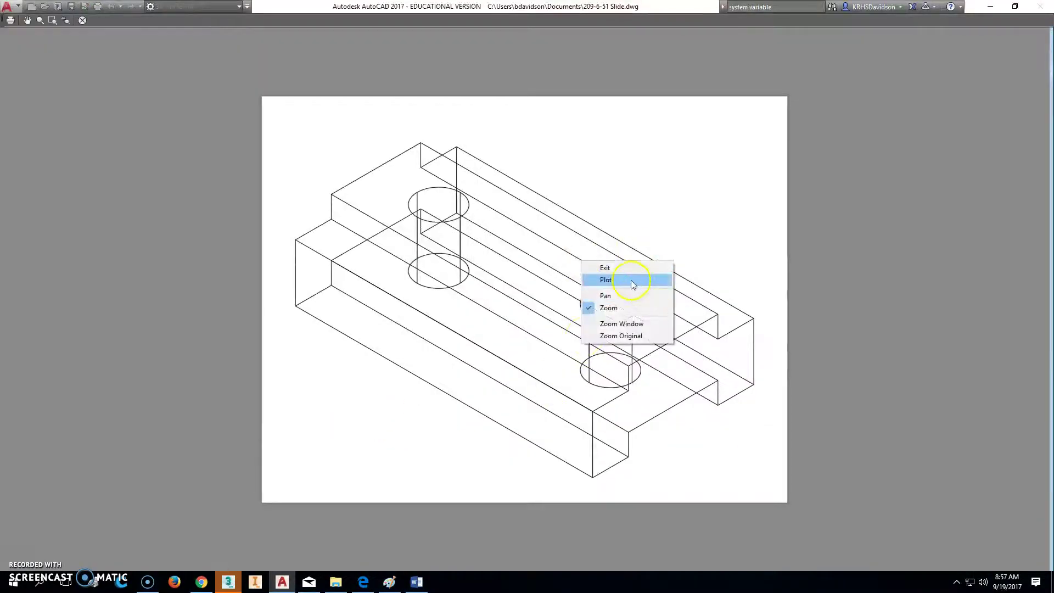
left_click(633, 281)
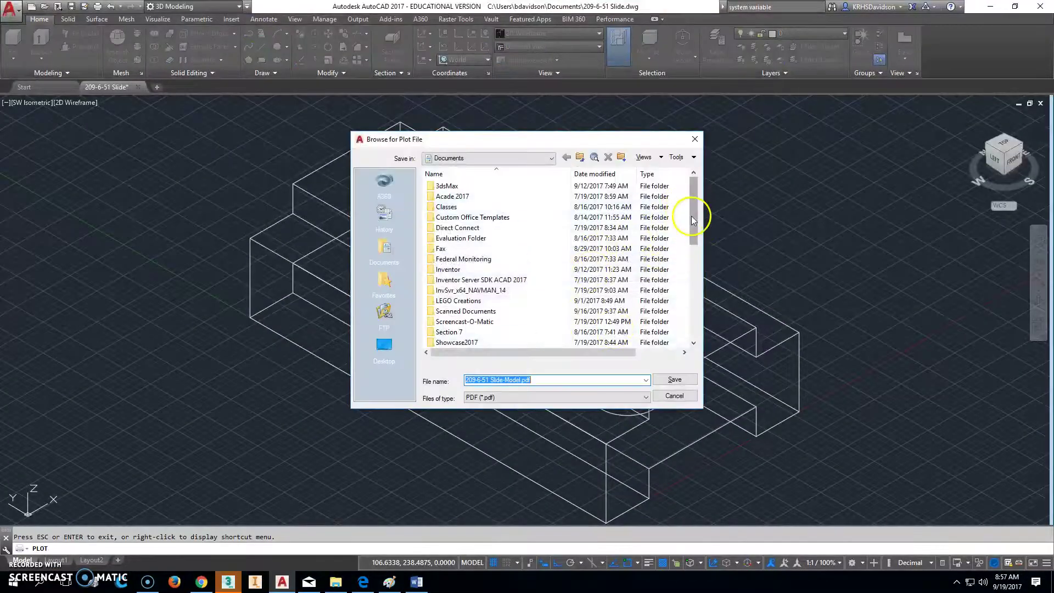
left_click_drag(692, 219, 696, 330)
left_click(658, 380)
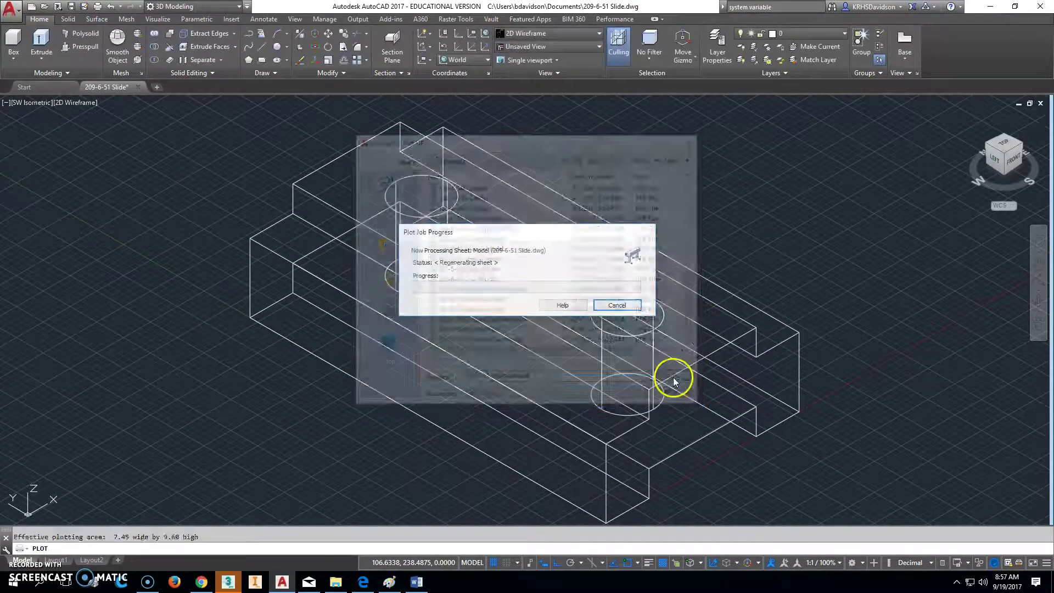